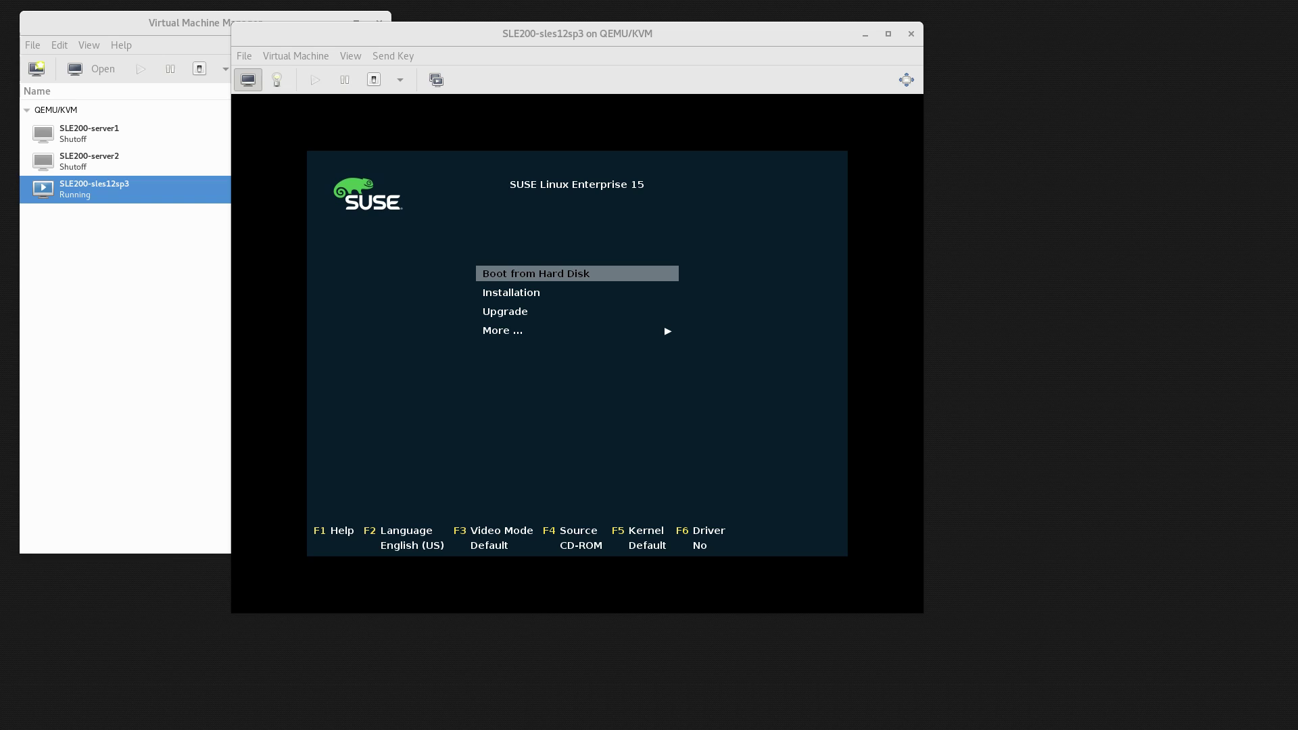
# Boot the SLE200-sles12sp3 guest from Hard Disk via the SLES 12-SP3 GRUB entry, then release the pointer.
pyautogui.click(698, 446)
pyautogui.press('Return')
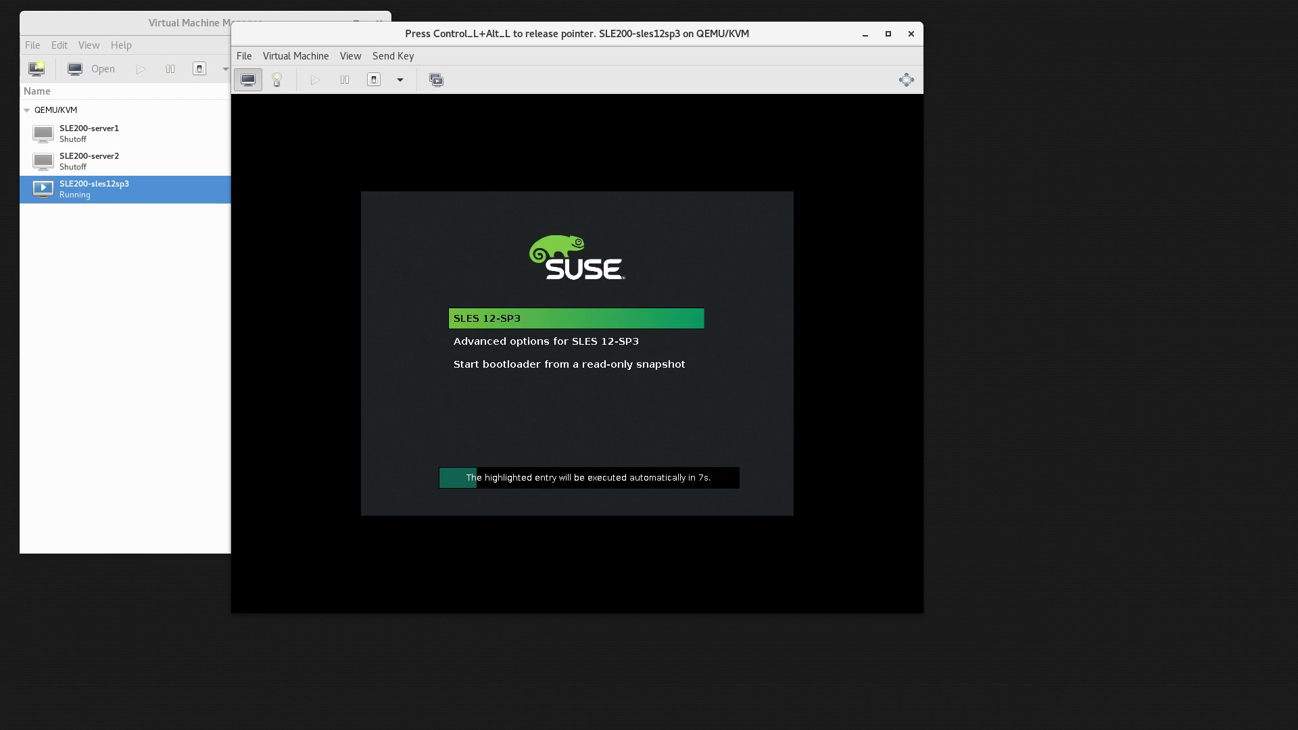
pyautogui.press('Return')
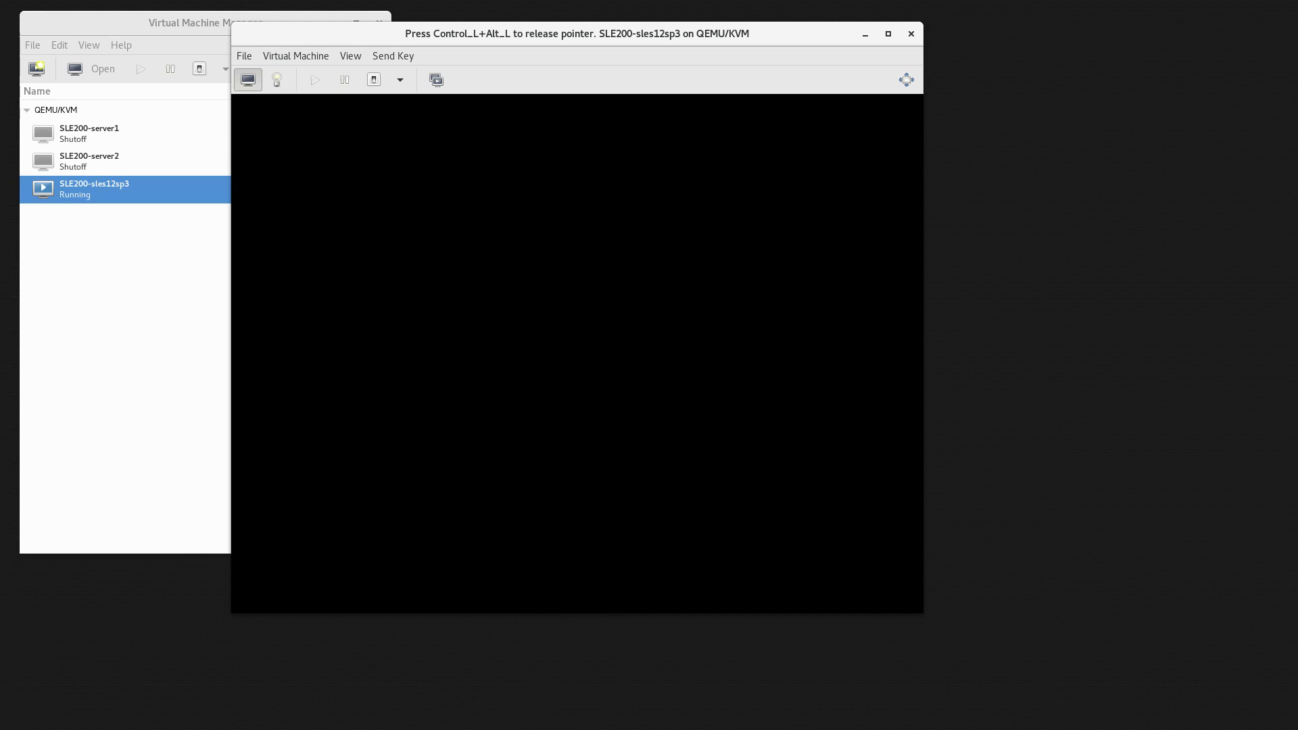
pyautogui.hotkey('ctrl', 'alt')
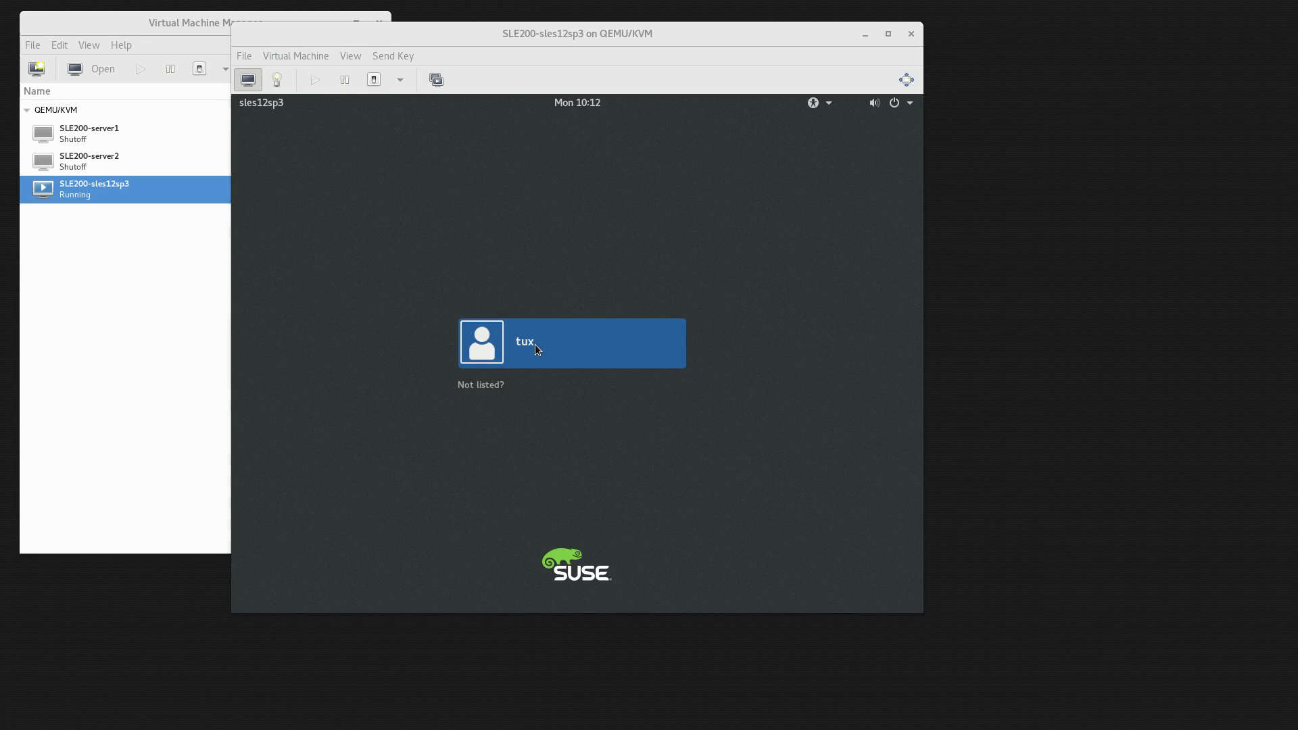
# Select the user account on the login screen and enter its password to reach the GNOME desktop.
pyautogui.click(534, 343)
pyautogui.write('linux')
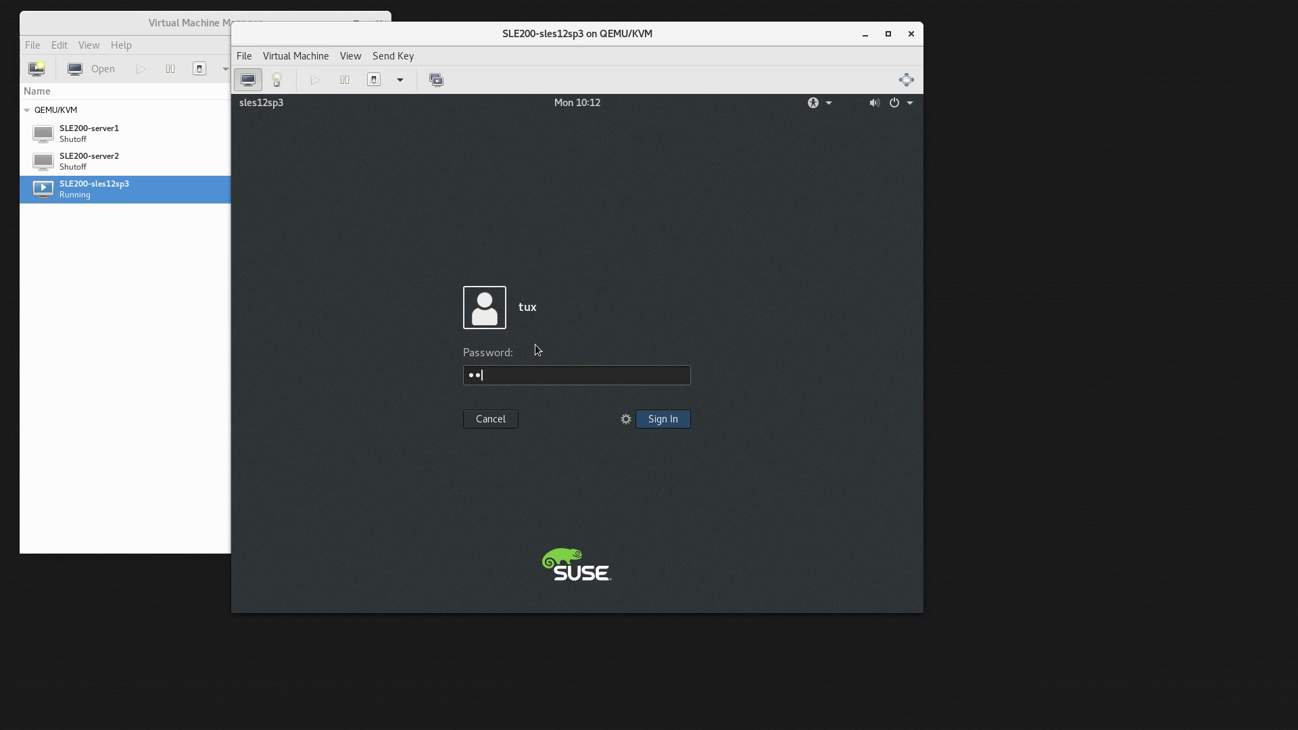
pyautogui.press('Return')
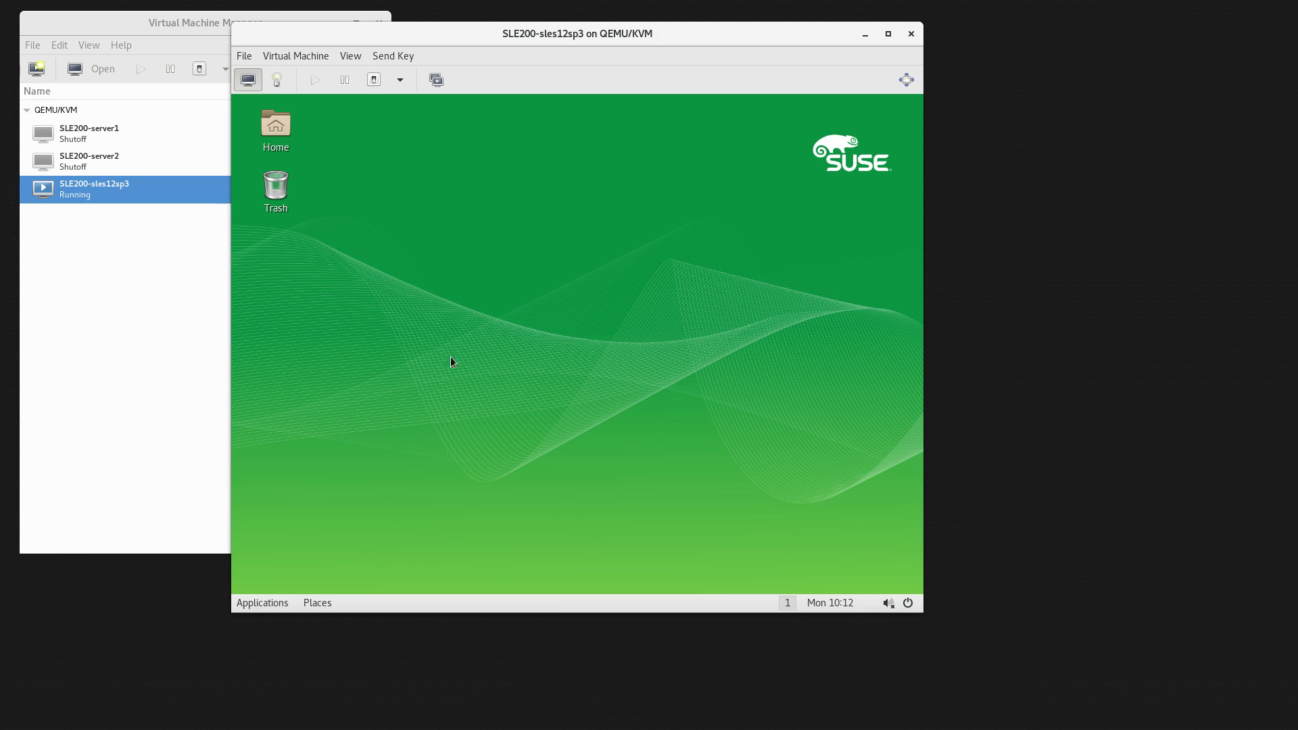
# Open a terminal from the desktop menu, become root with su -, and display /etc/SuSE-release.
pyautogui.rightClick(482, 229)
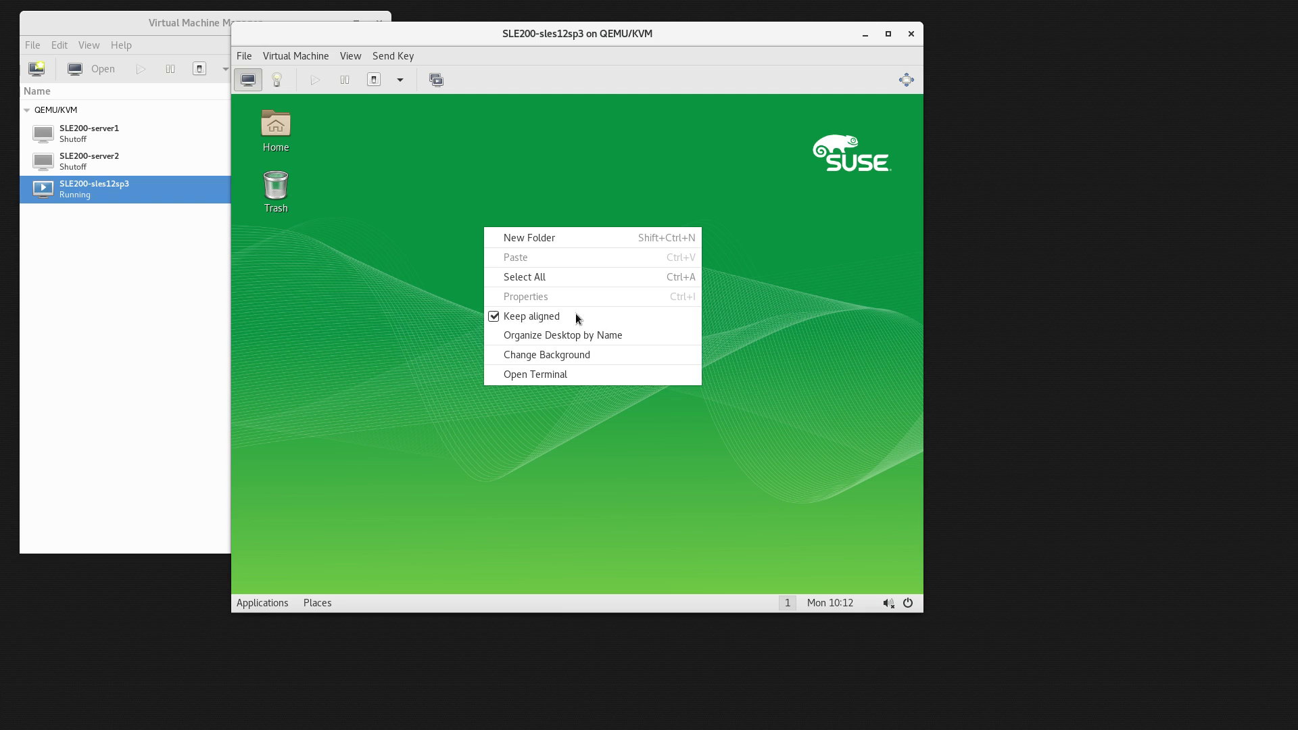
pyautogui.click(564, 377)
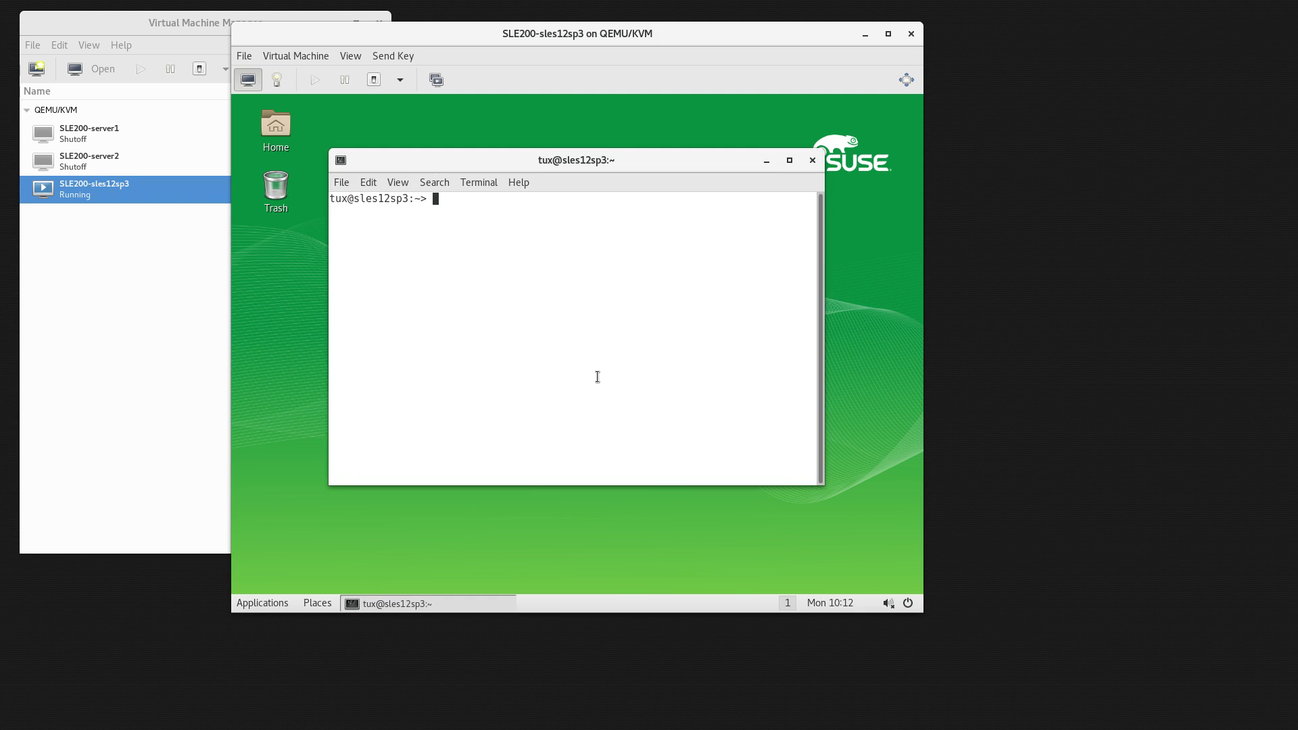
pyautogui.write('su -')
pyautogui.press('Return')
pyautogui.press('Return')
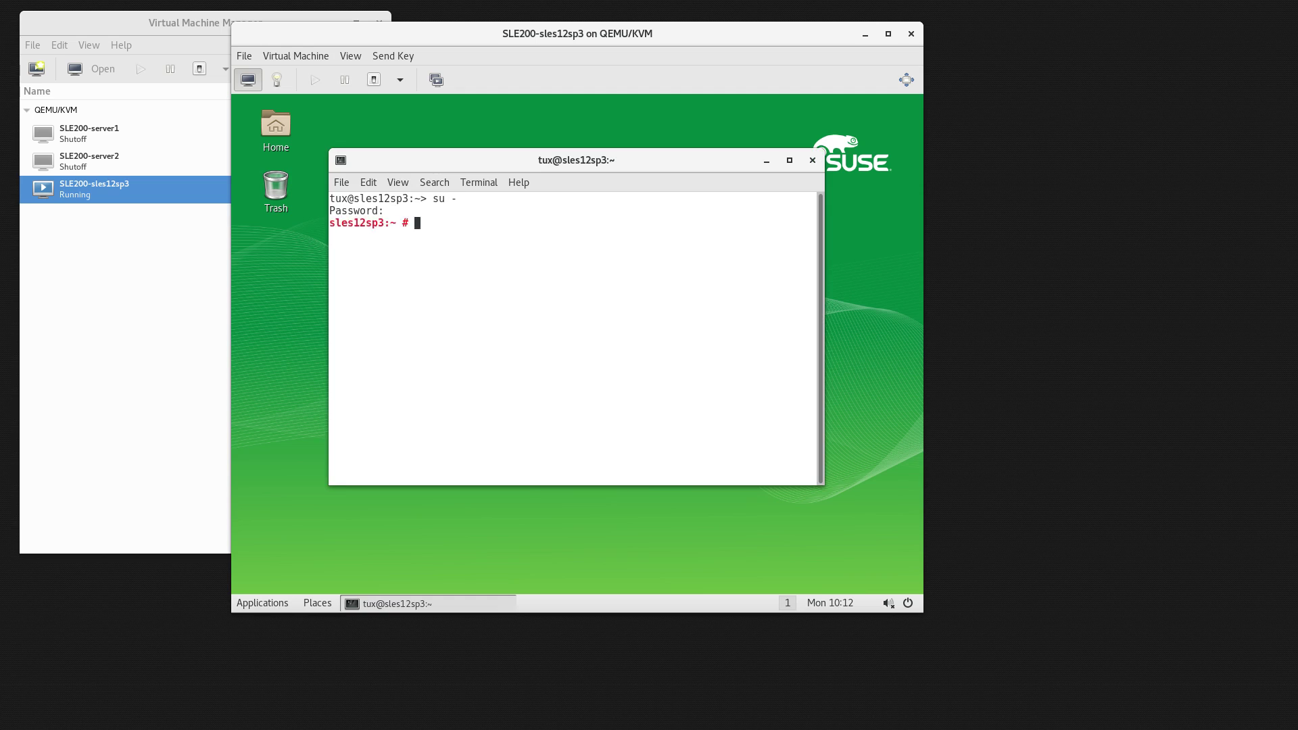
pyautogui.write('cat /etc/')
pyautogui.write('SuS')
pyautogui.write('E')
pyautogui.press('Tab')
pyautogui.press('Return')
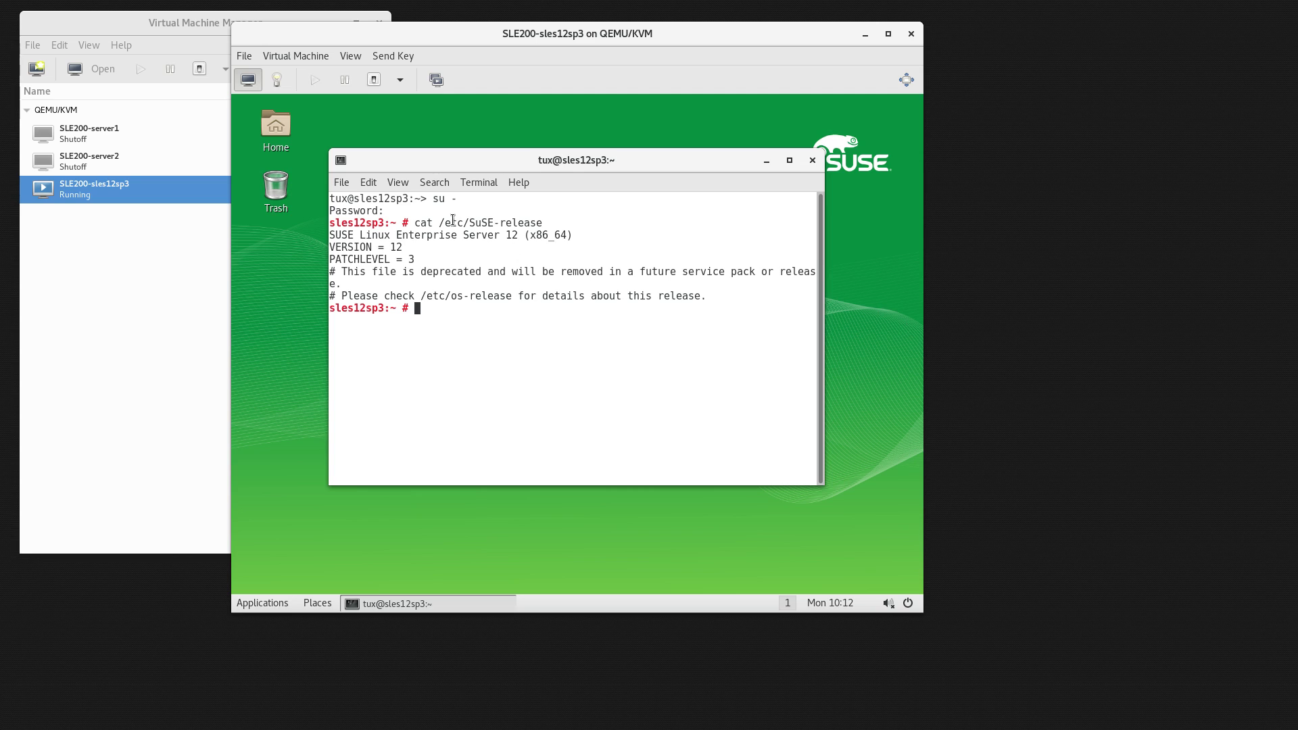
# Highlight the /etc/SuSE-release path, then the VERSION 12 and PATCHLEVEL 3 lines in the output.
pyautogui.moveTo(439, 222); pyautogui.dragTo(544, 220)
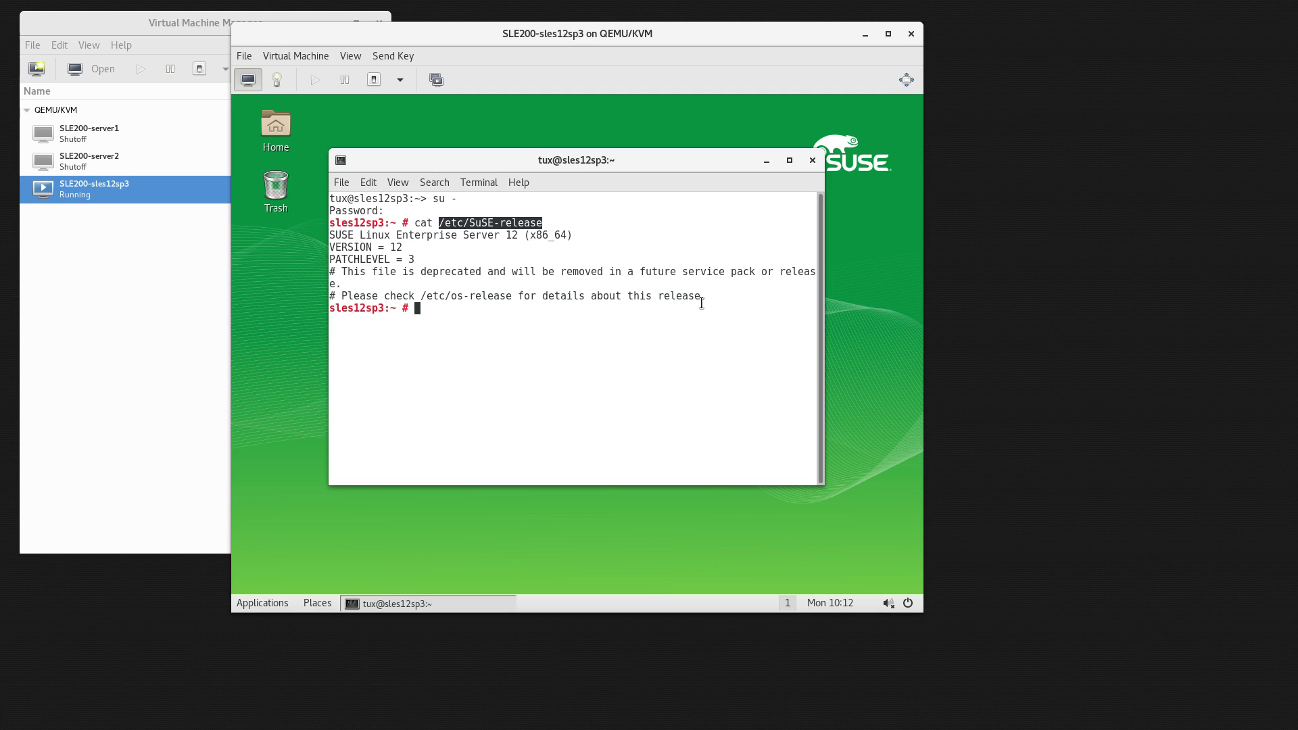
pyautogui.click(398, 245)
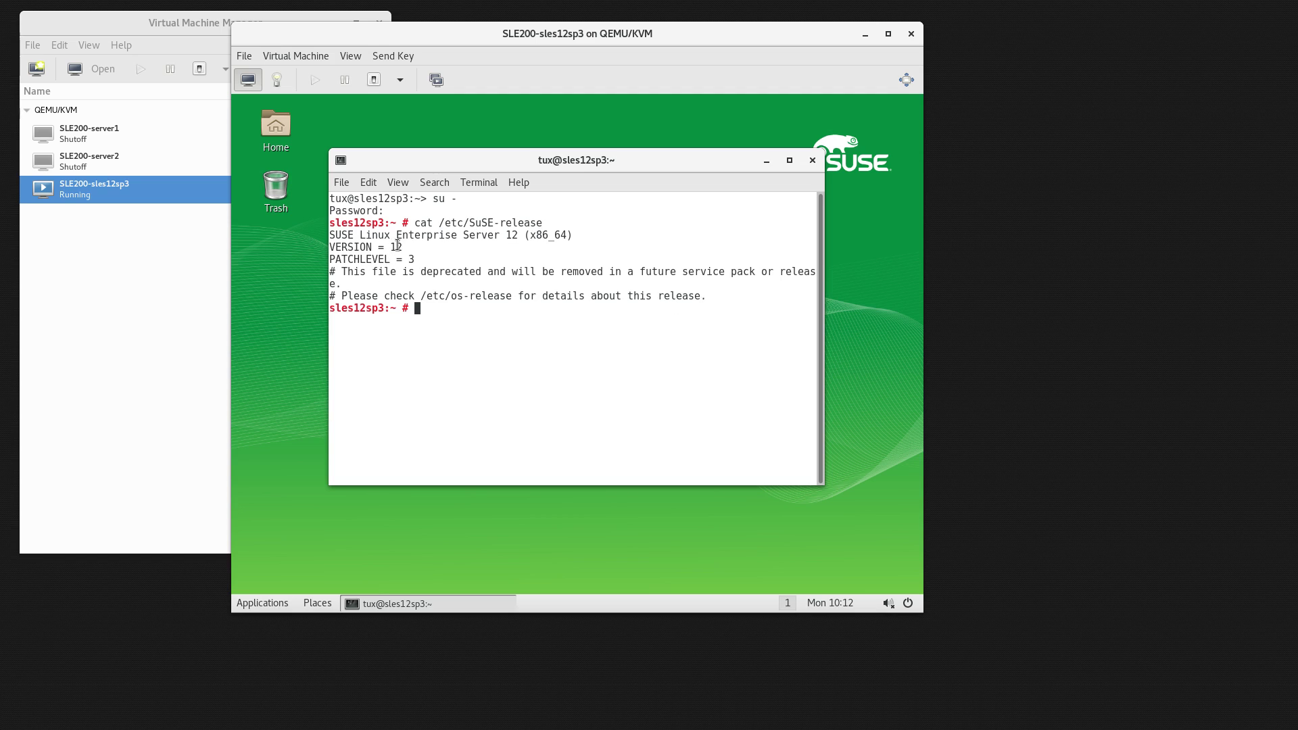
pyautogui.doubleClick(410, 258)
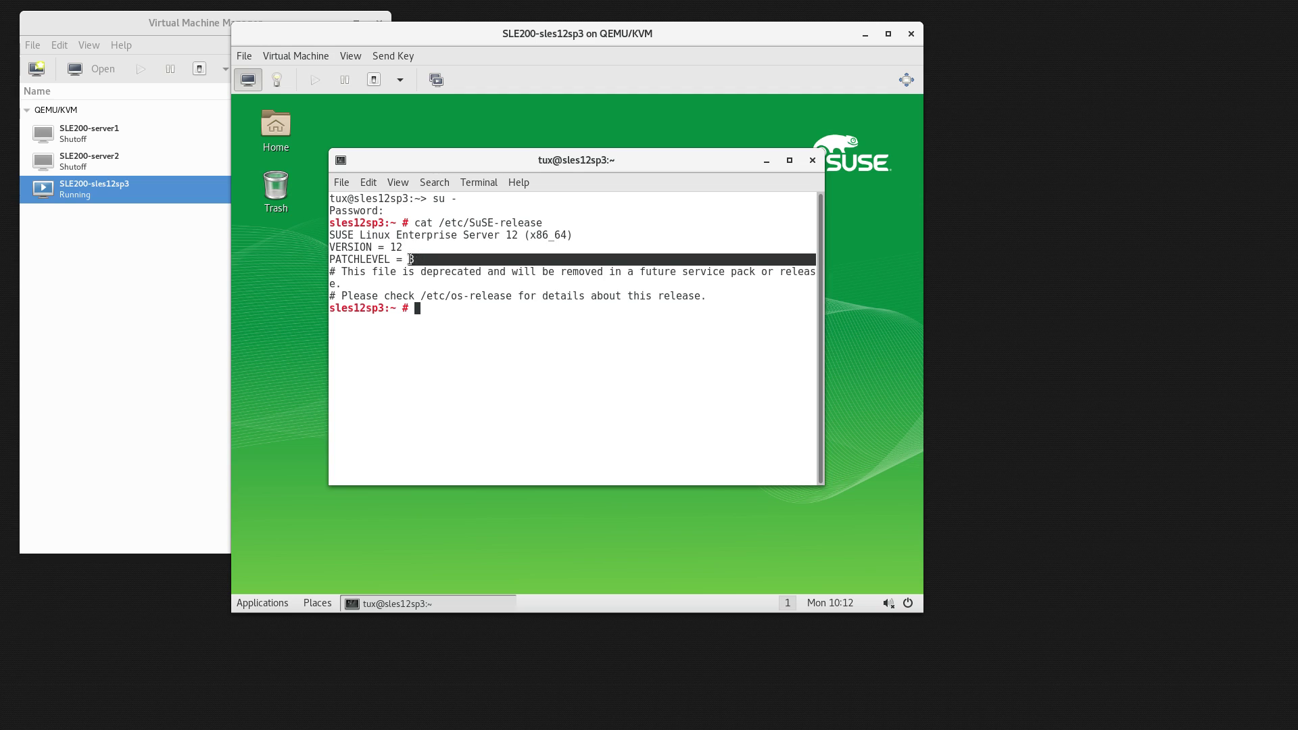
pyautogui.click(361, 250)
pyautogui.moveTo(330, 248); pyautogui.dragTo(414, 259)
pyautogui.click(484, 339)
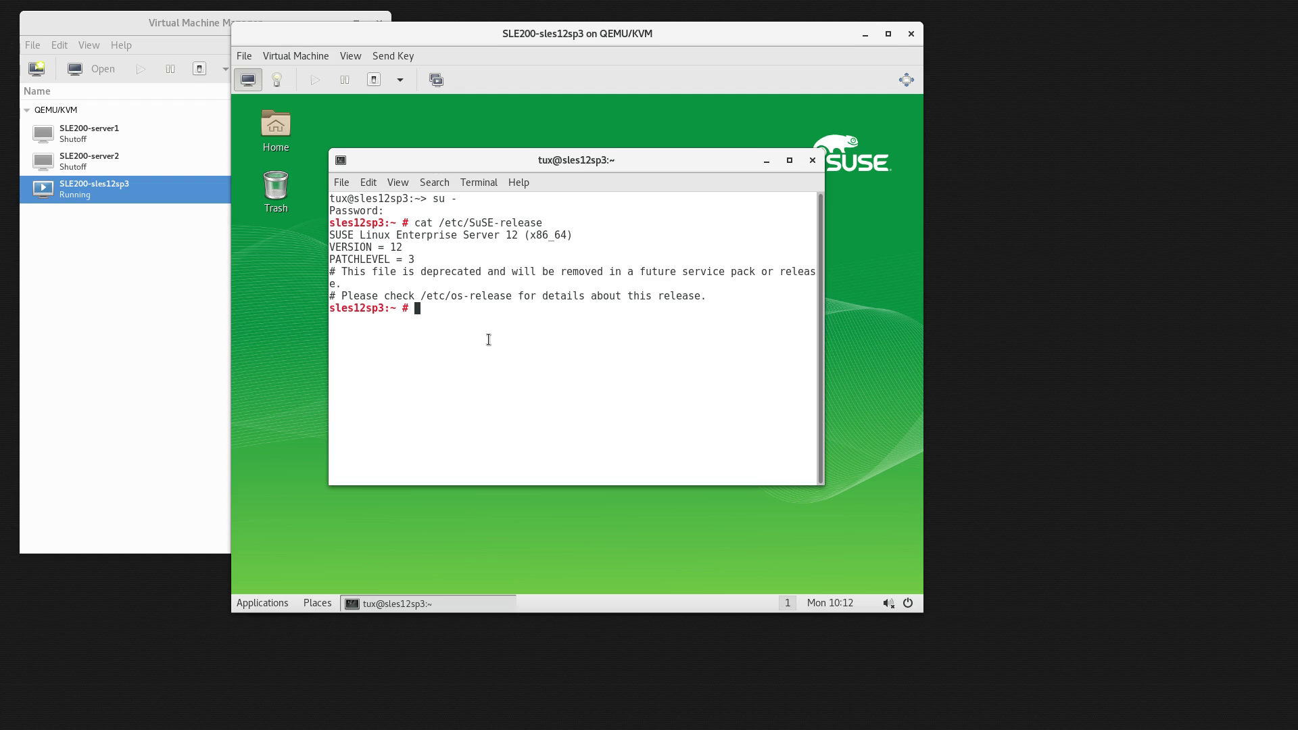
# Run cat /etc/os-release and uname -a, then reboot the guest into the SLE 15 boot menu.
pyautogui.write('cat /etc/os-release')
pyautogui.press('Return')
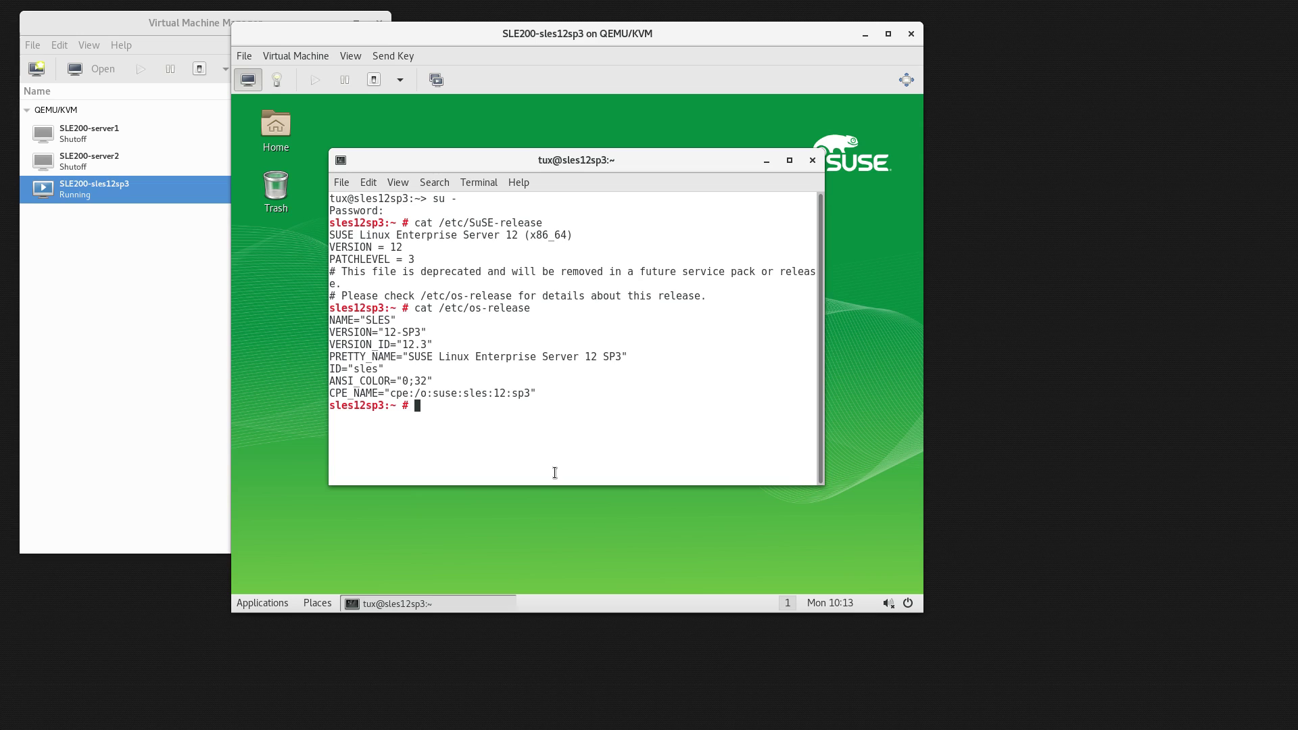
pyautogui.write('uname -a')
pyautogui.press('Return')
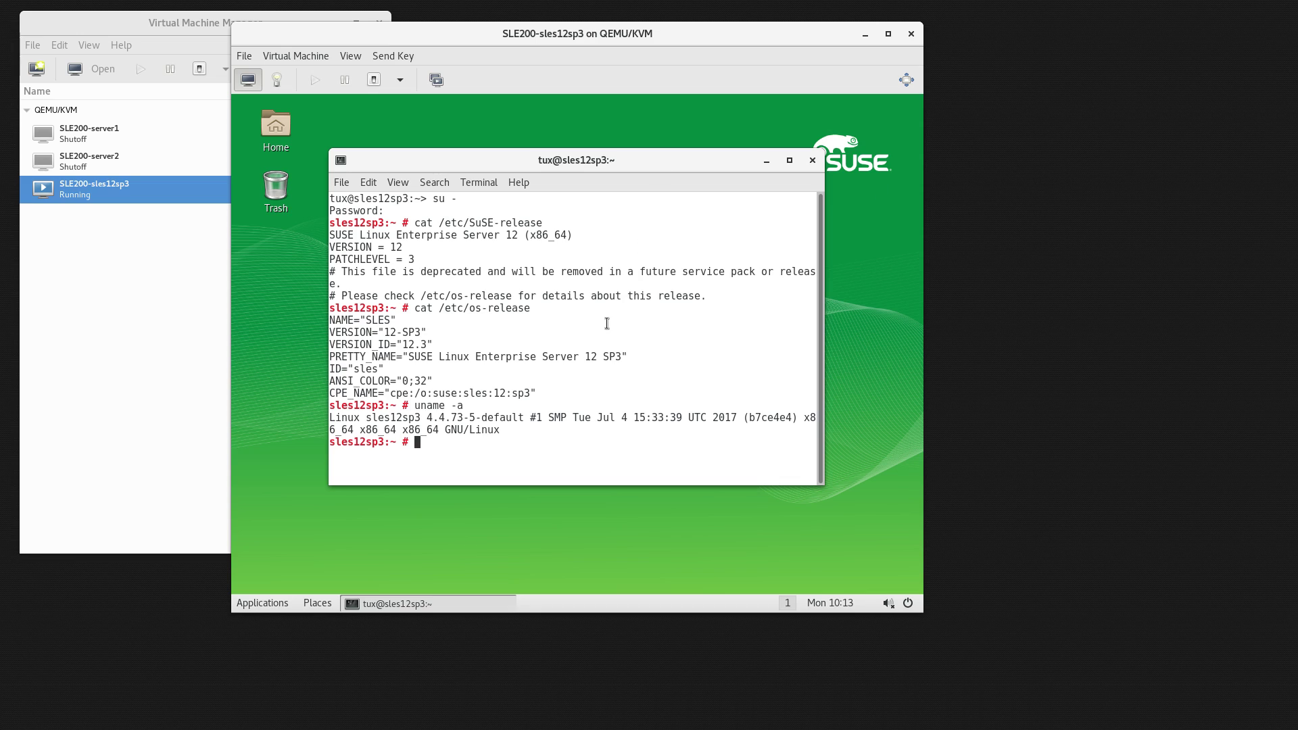
pyautogui.write('reboot')
pyautogui.press('Return')
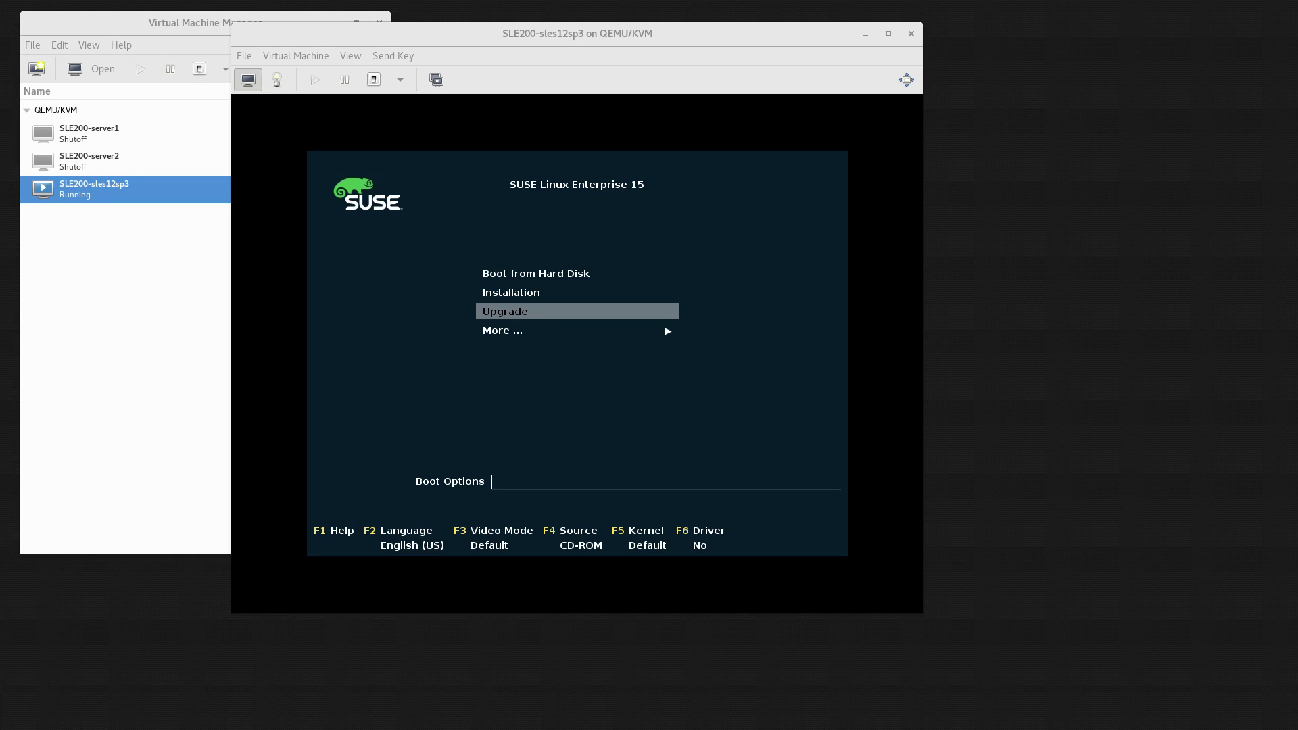
# Launch the Upgrade option from the SLE 15 boot menu to load the installer.
pyautogui.press('Return')
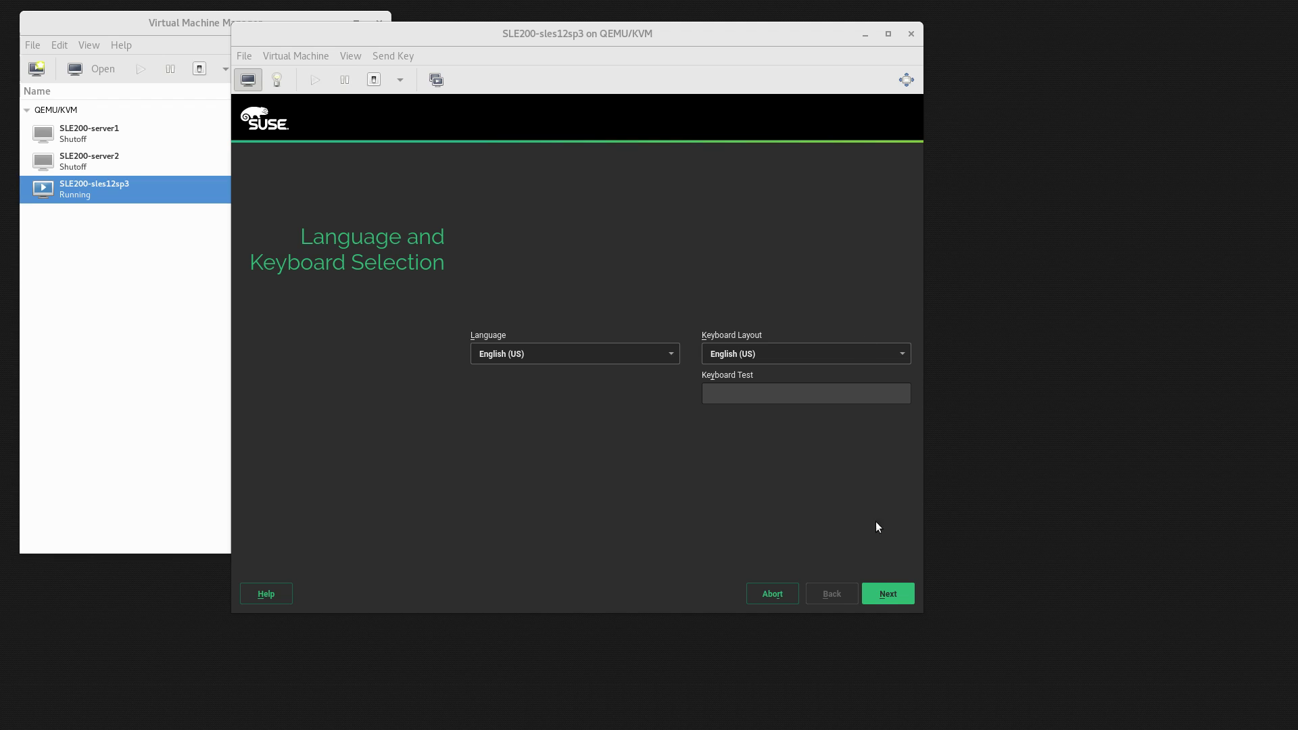
# Accept English (US) language and keyboard, then set the ethernet card to 172.15.2.23 with hostname sles12sp3.
pyautogui.click(891, 596)
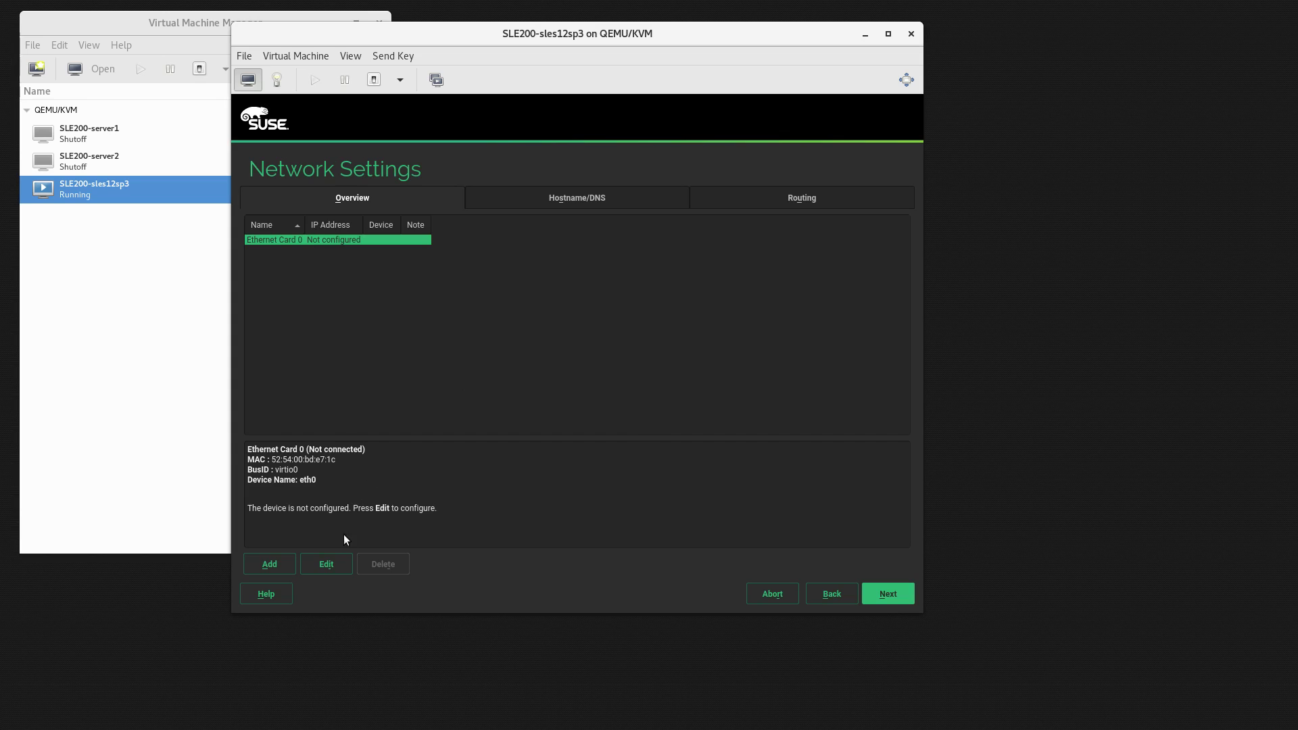
pyautogui.click(327, 562)
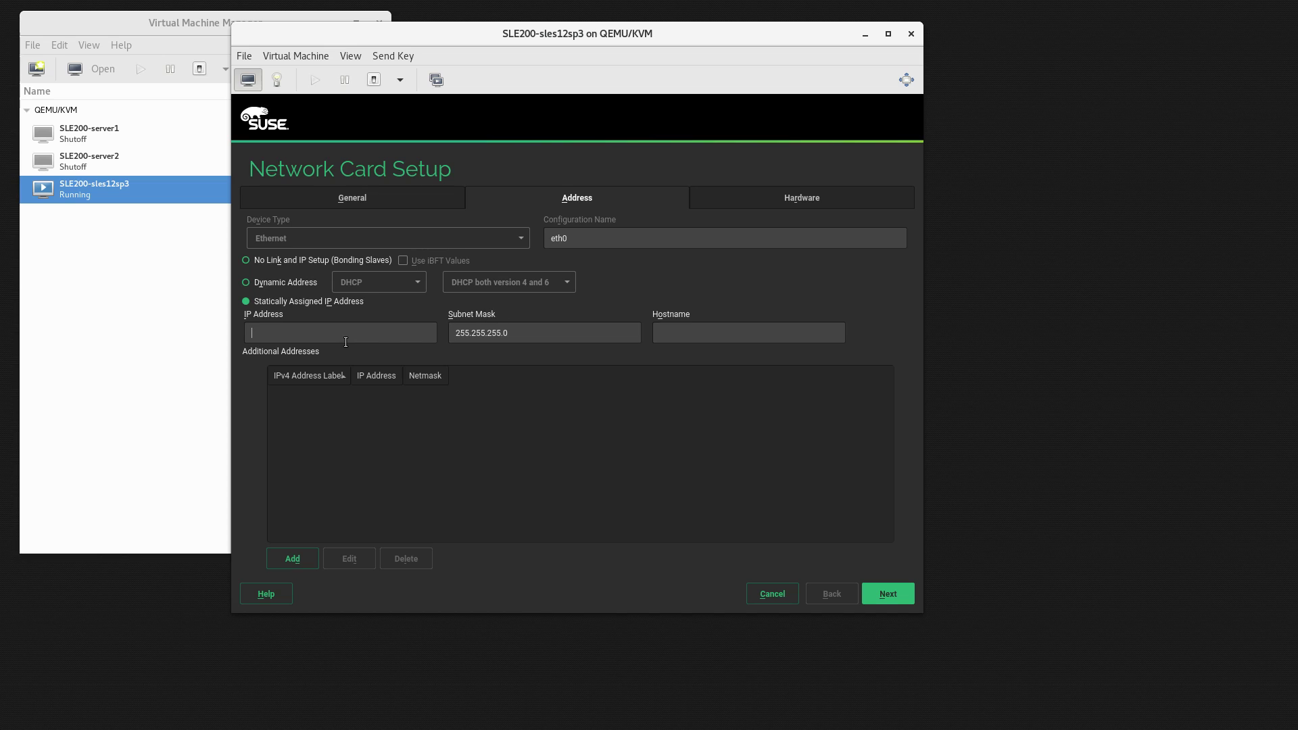
pyautogui.write('172.15.2.23')
pyautogui.press('Tab')
pyautogui.press('Tab')
pyautogui.write('sles12sp3')
pyautogui.click(889, 593)
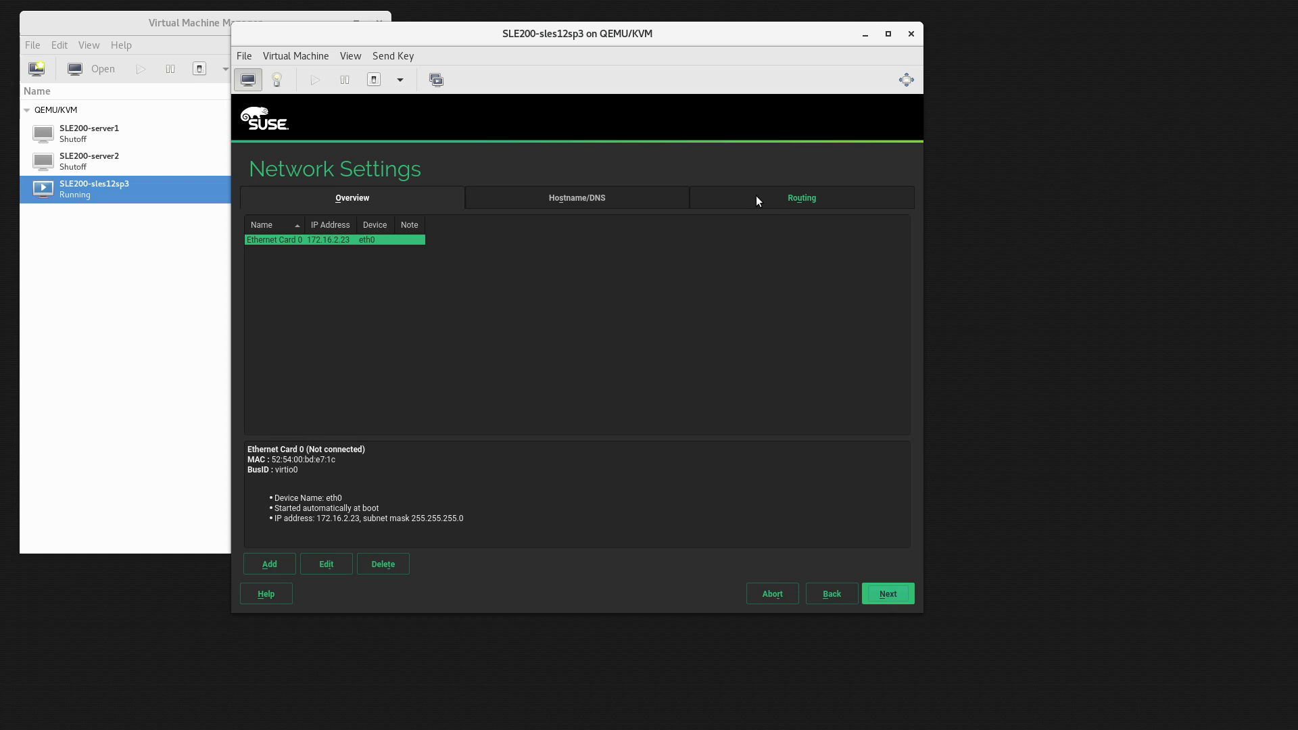
# Enter 172.16.2.1 as the Default IPv4 Gateway on the Routing tab and continue.
pyautogui.click(791, 199)
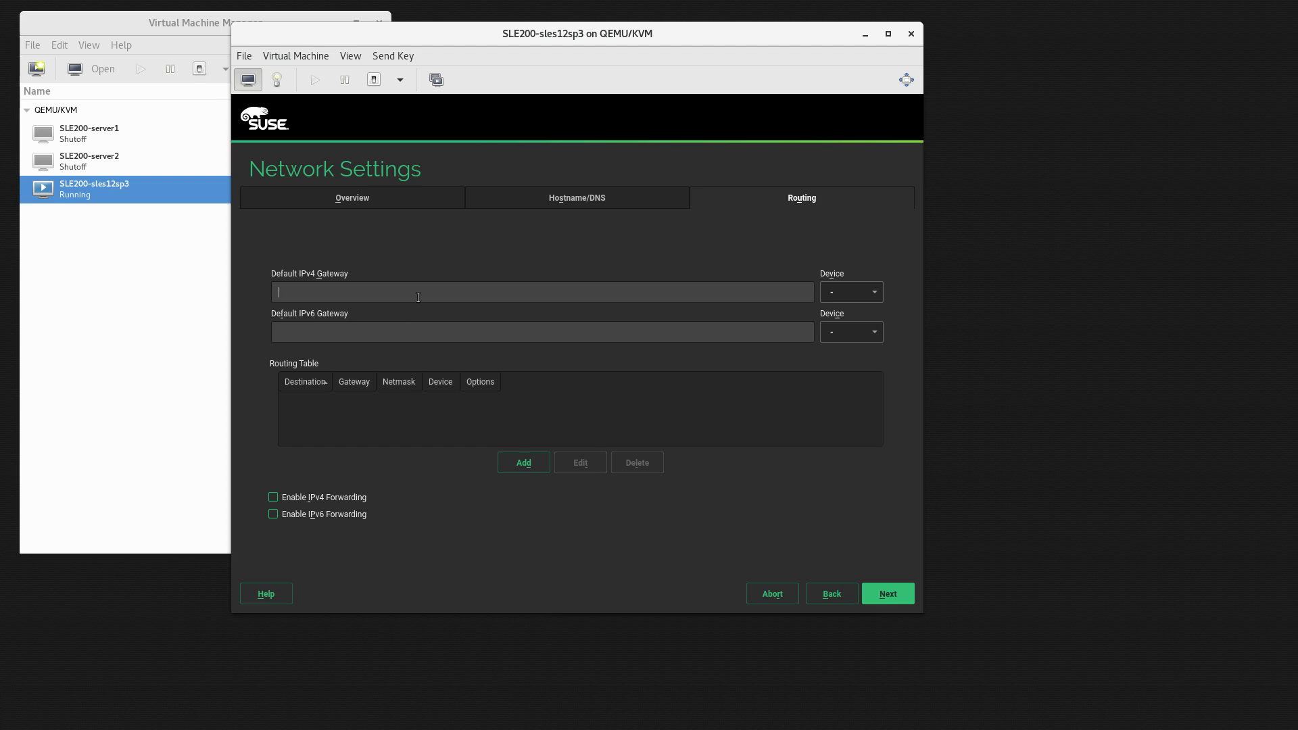
pyautogui.write('172.16')
pyautogui.write('1')
pyautogui.click(887, 594)
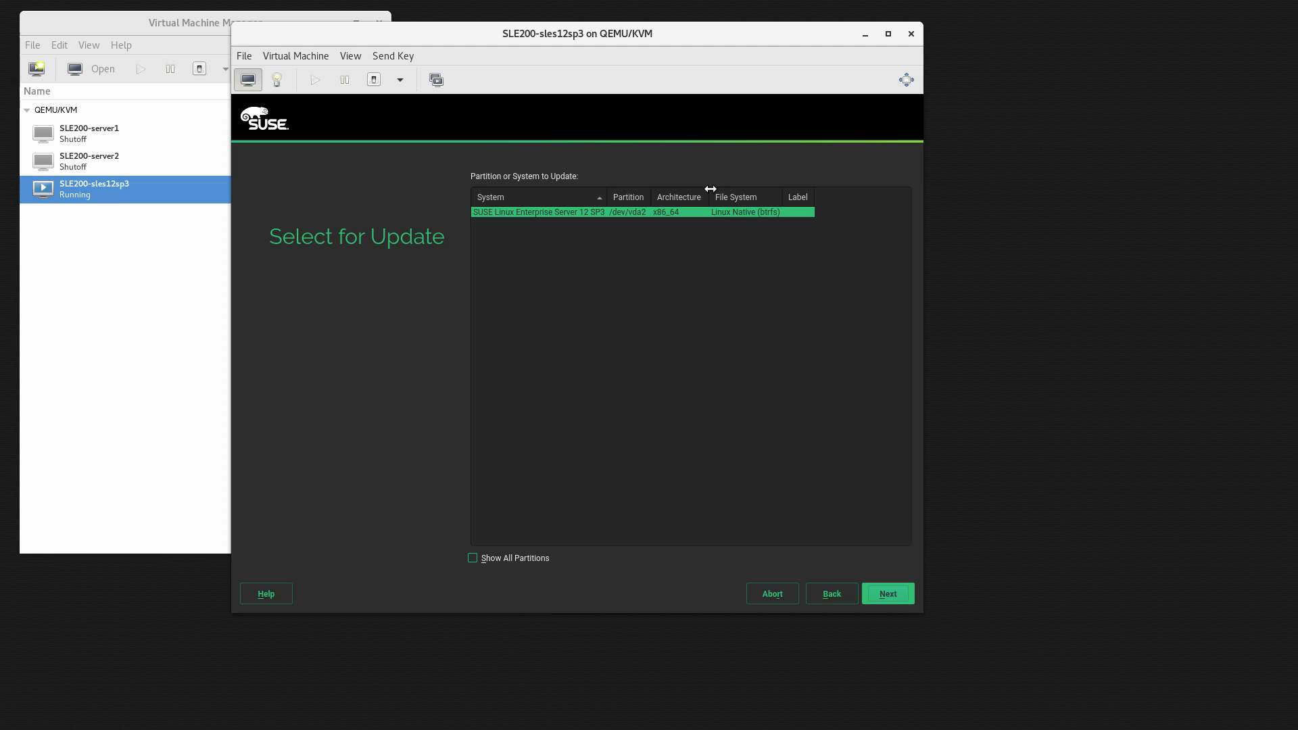
# Continue with SLES 12 SP3 selected for update and agree to the SLES 15 license terms.
pyautogui.click(887, 595)
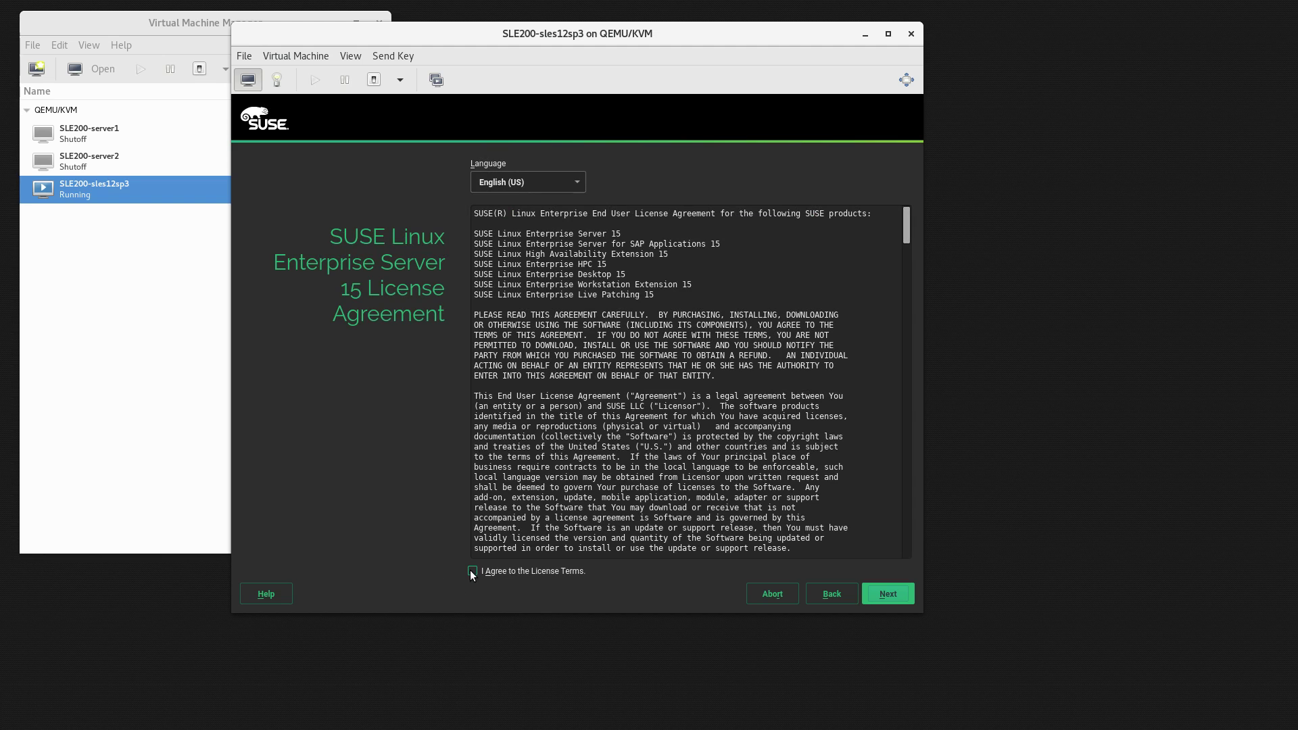
pyautogui.click(472, 571)
pyautogui.moveTo(907, 220)
pyautogui.mouseDown()
pyautogui.moveTo(890, 360)
pyautogui.moveTo(894, 541)
pyautogui.moveTo(898, 200)
pyautogui.mouseUp()
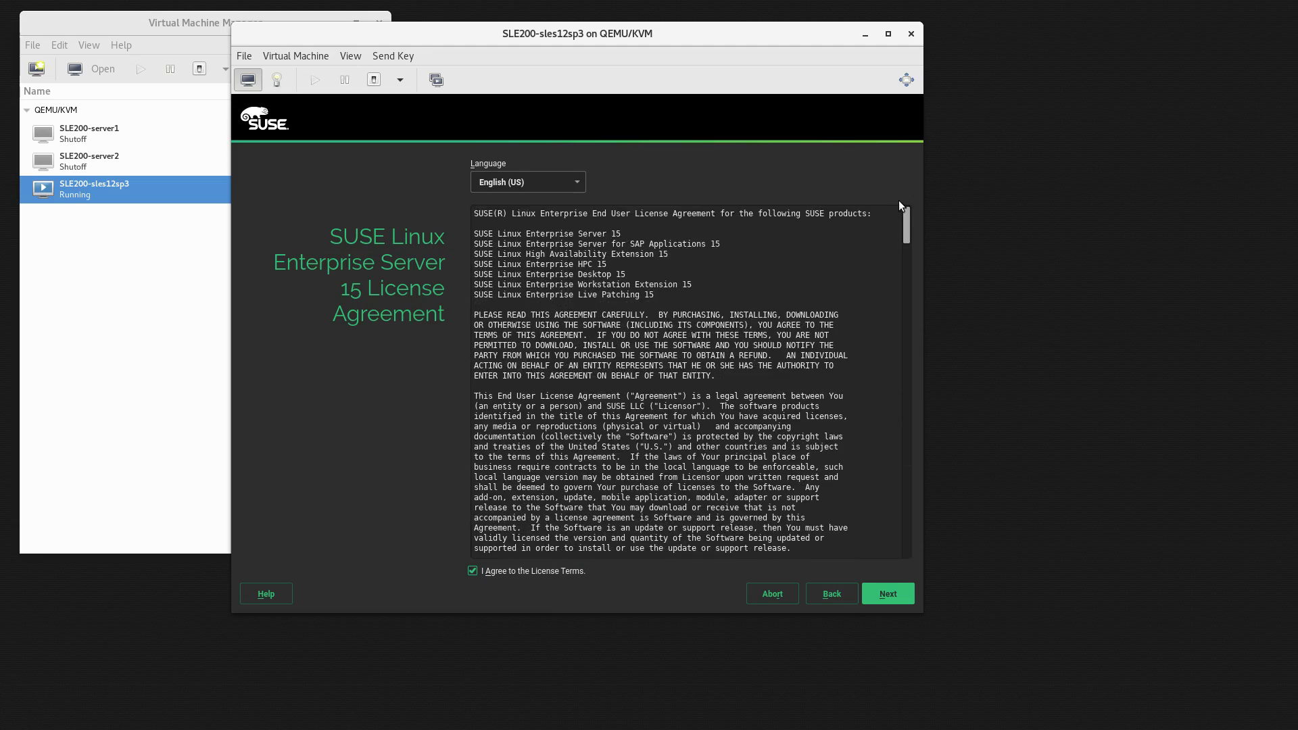
pyautogui.click(896, 599)
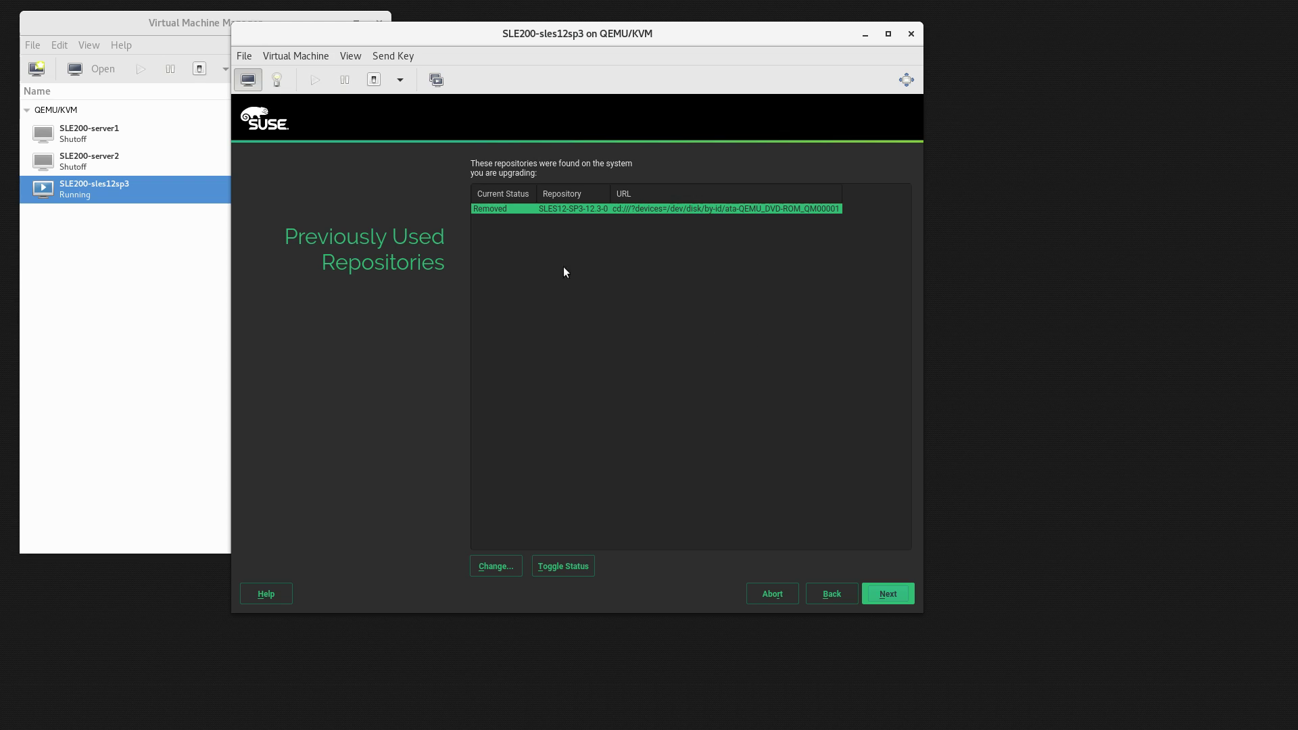
# Toggle the SLES12-SP3-12.3-0 repository's status to Disabled and continue.
pyautogui.click(565, 567)
pyautogui.click(565, 566)
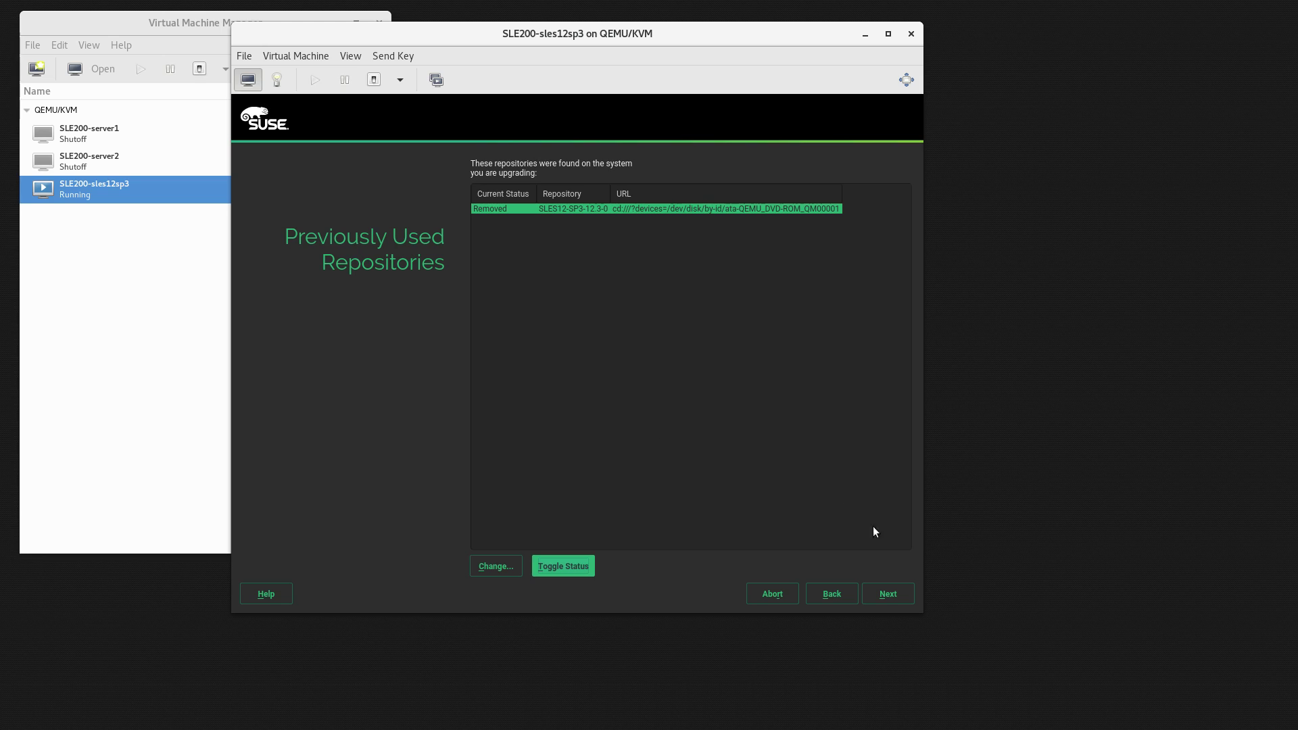
pyautogui.click(883, 597)
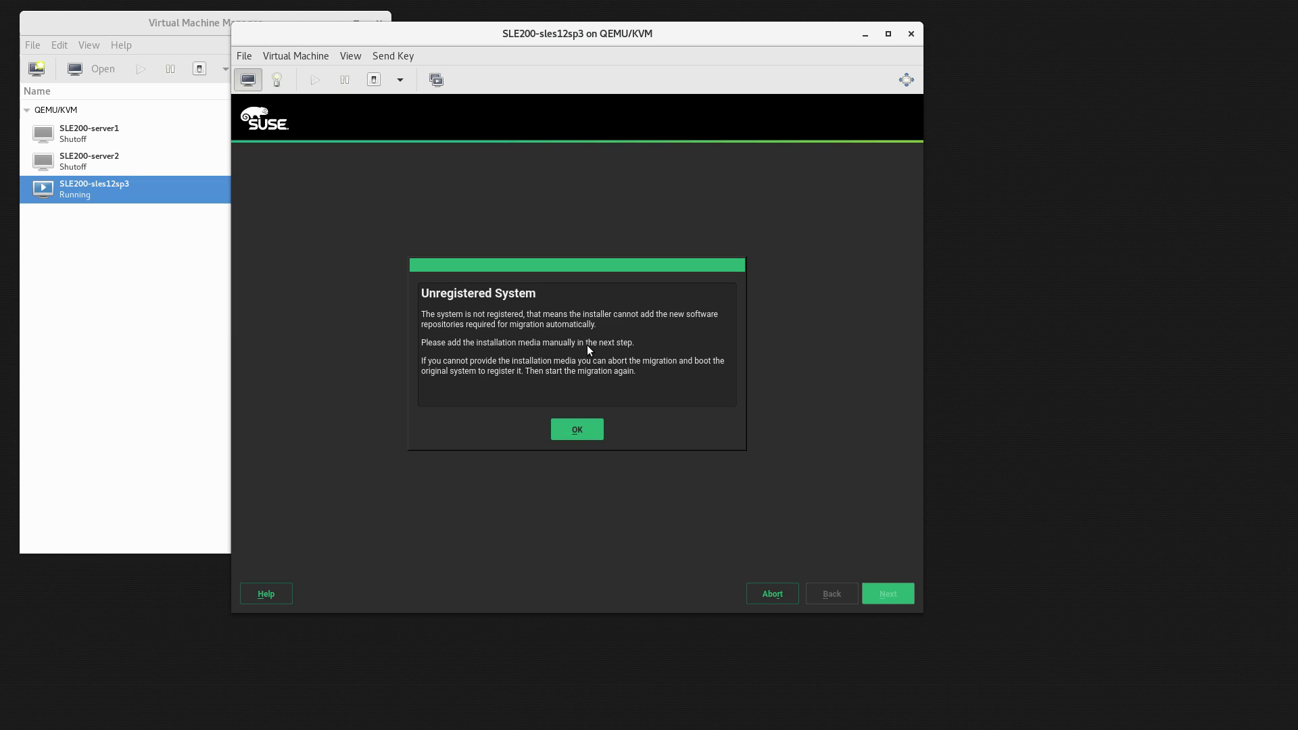
# Dismiss the unregistered warning, use the DVD as add-on source, and add Basesystem, Desktop and Server Applications modules.
pyautogui.click(574, 430)
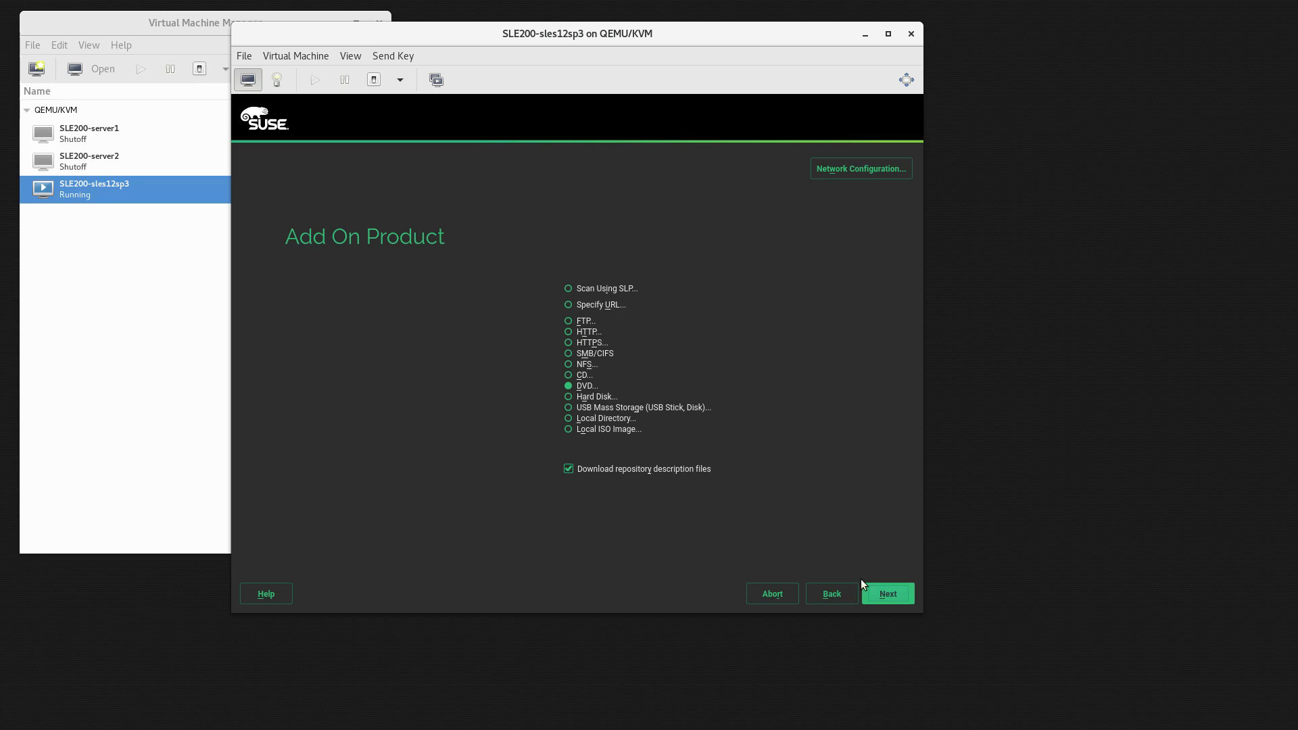
pyautogui.click(889, 593)
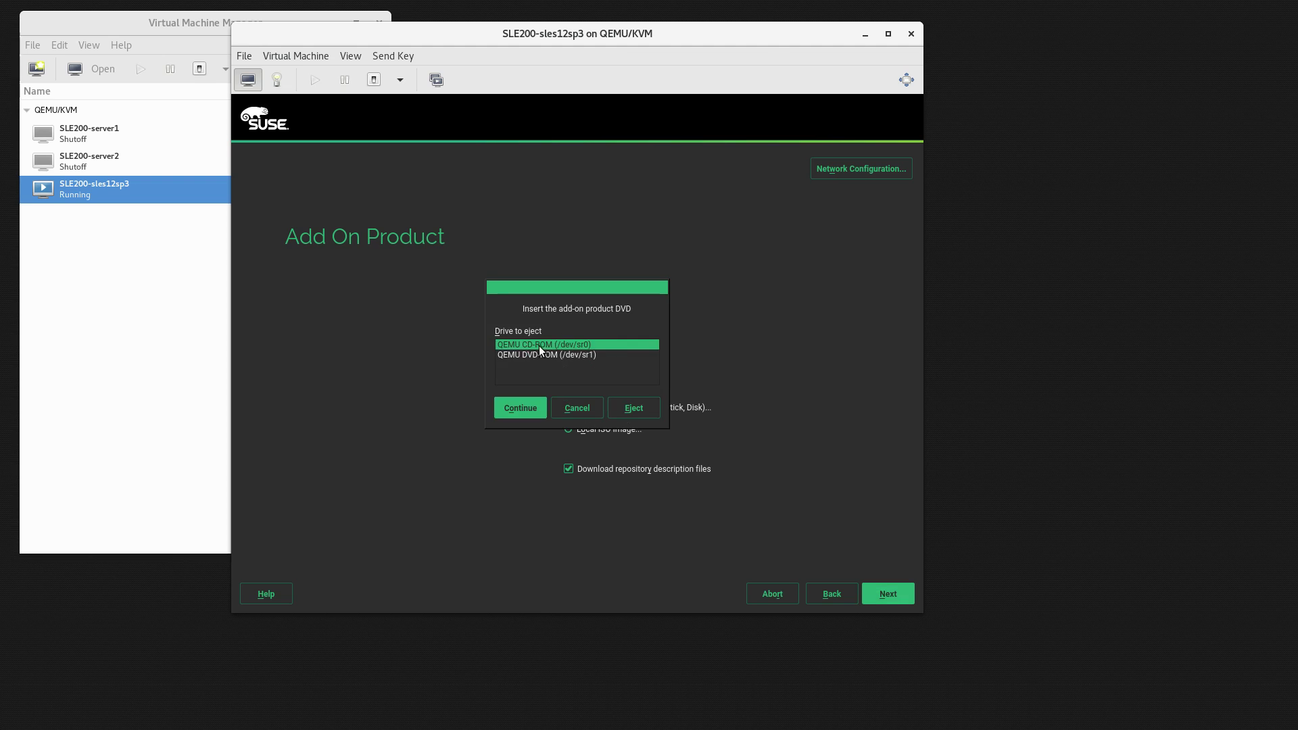
pyautogui.click(528, 407)
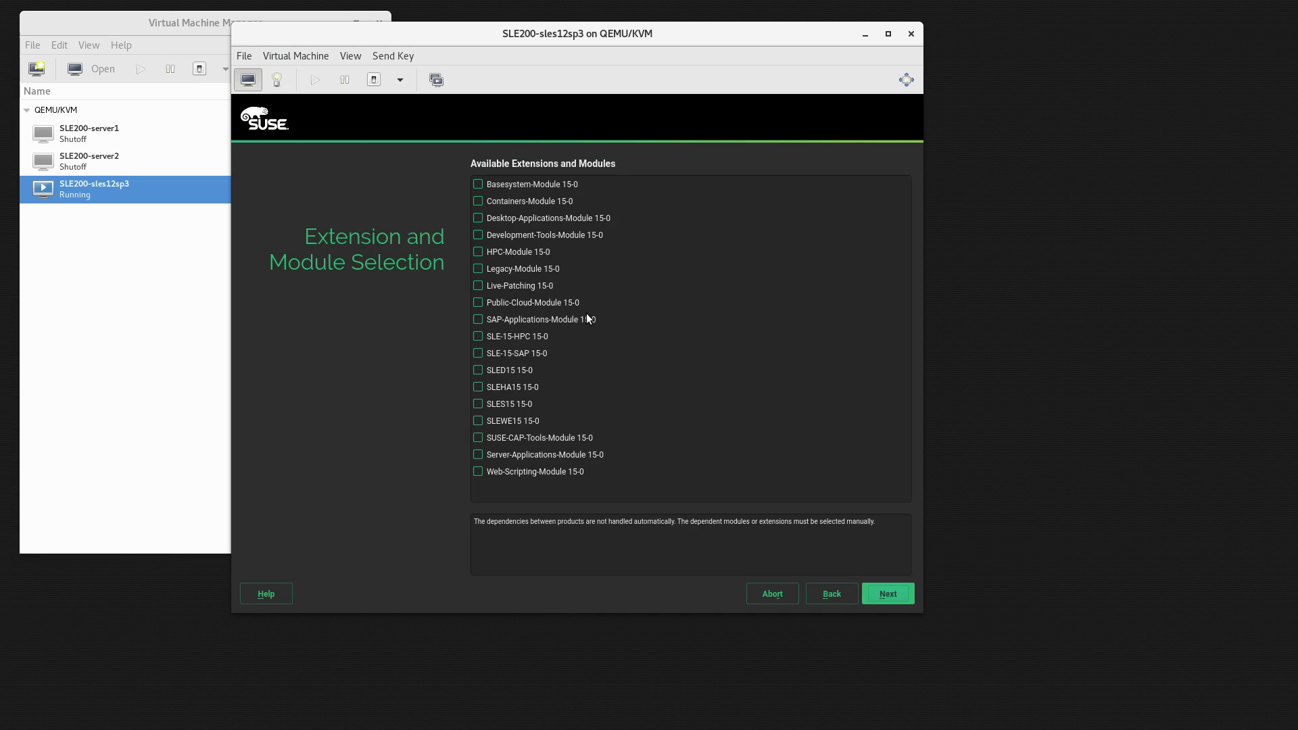
pyautogui.click(479, 219)
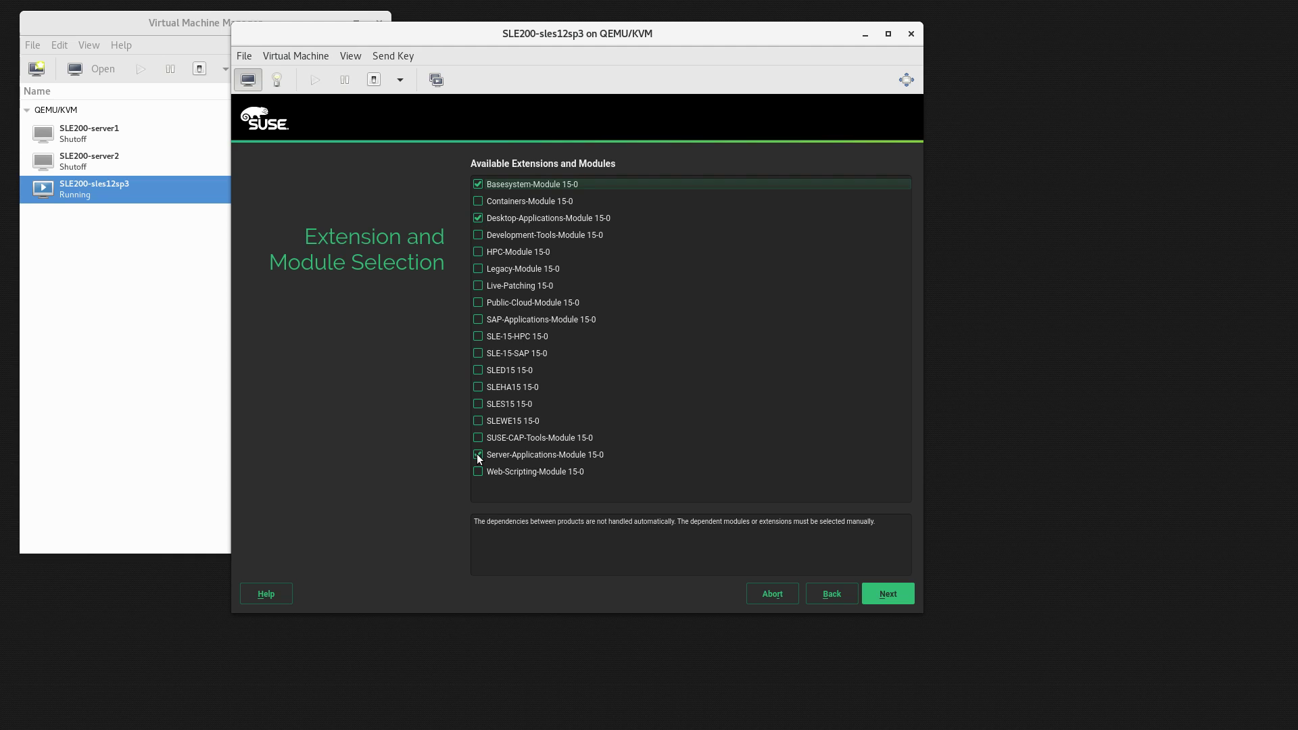
pyautogui.click(894, 595)
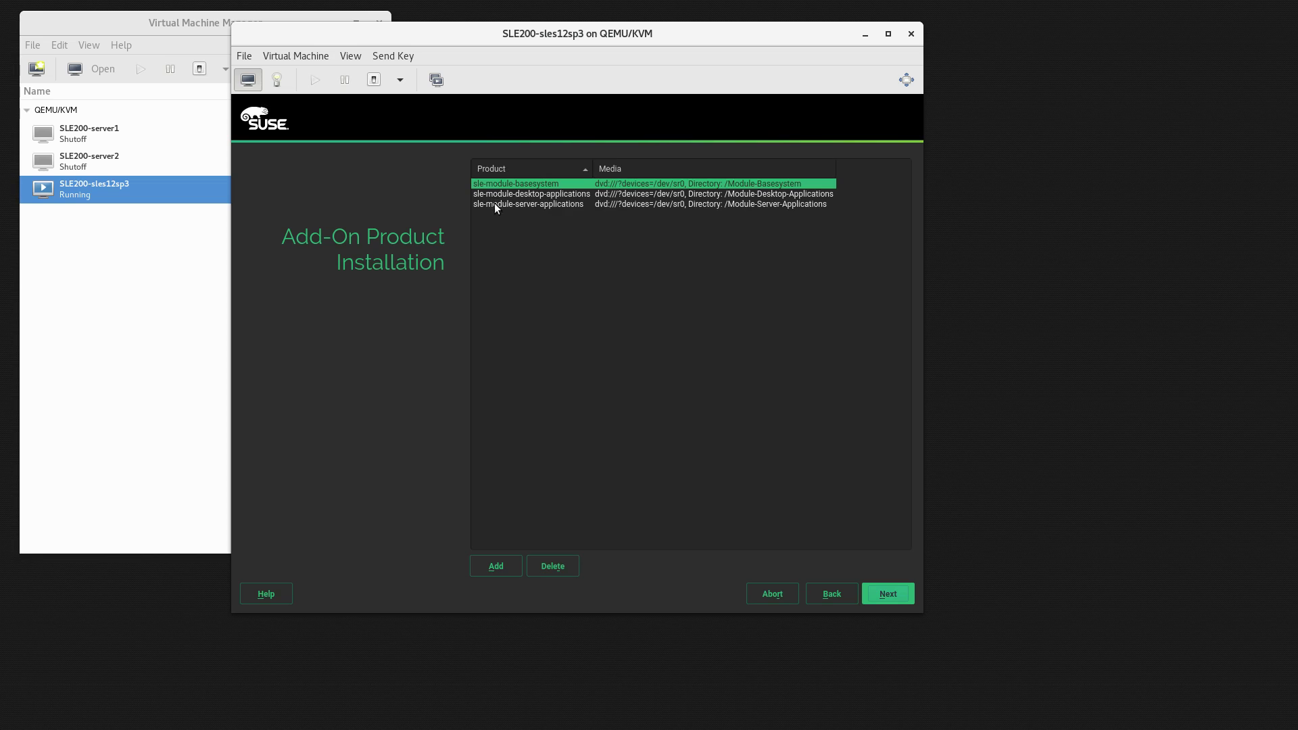
# Accept the add-on product list, choose Update, and confirm Start Update to upgrade to SLES 15.
pyautogui.click(887, 593)
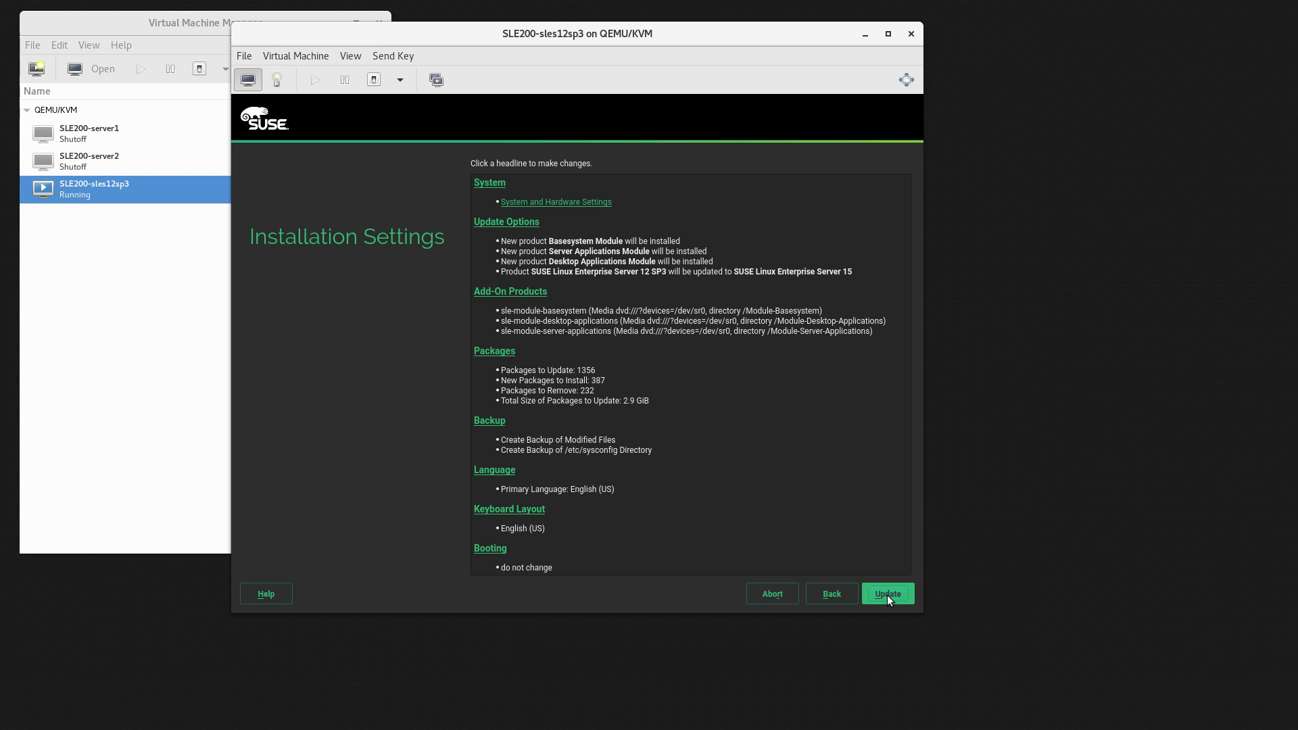
pyautogui.click(887, 594)
pyautogui.click(544, 480)
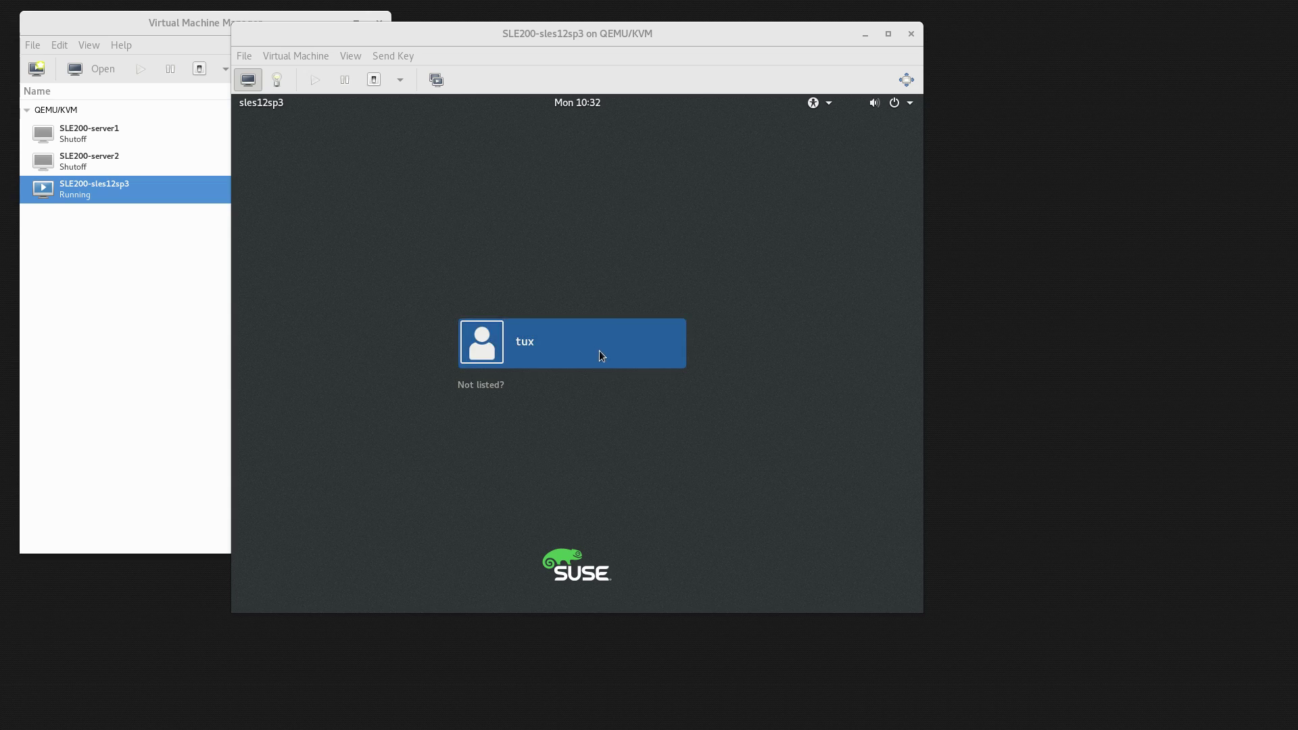
# Sign in to the upgraded guest's desktop as the tux user with the account password.
pyautogui.click(599, 352)
pyautogui.write('novell')
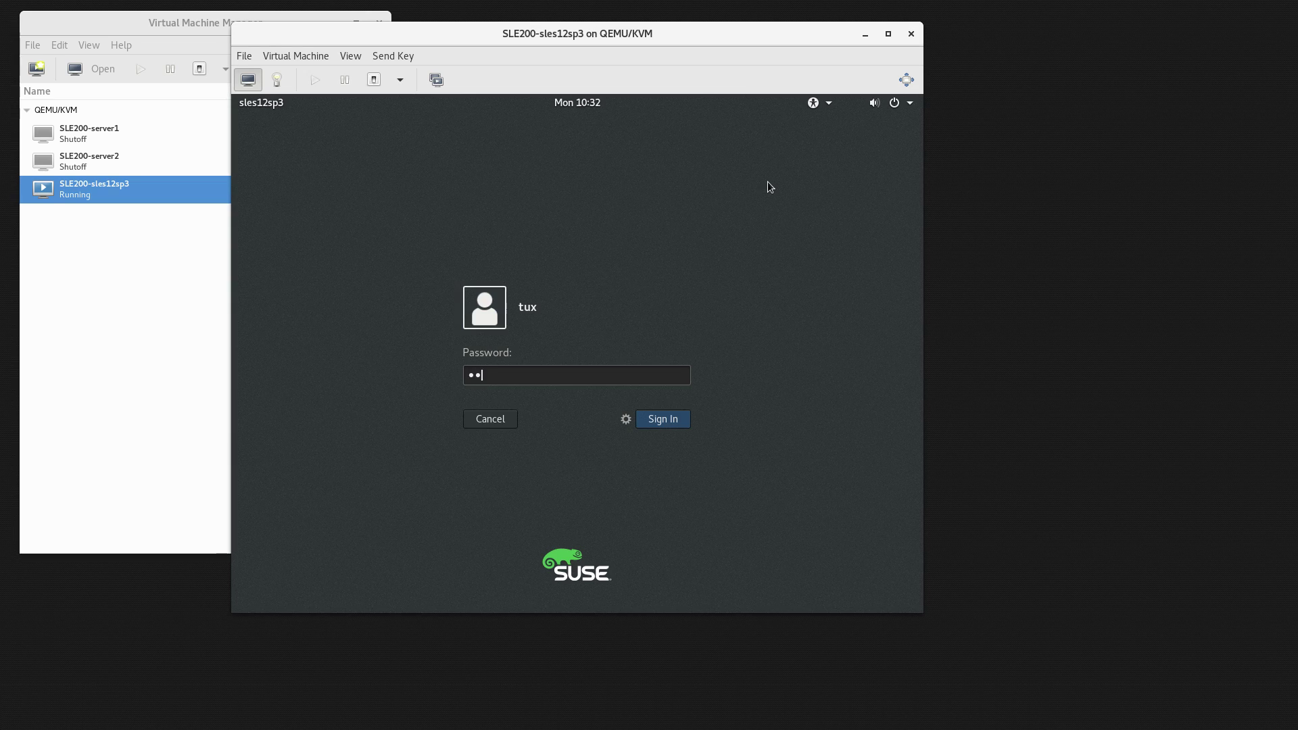
pyautogui.press('Return')
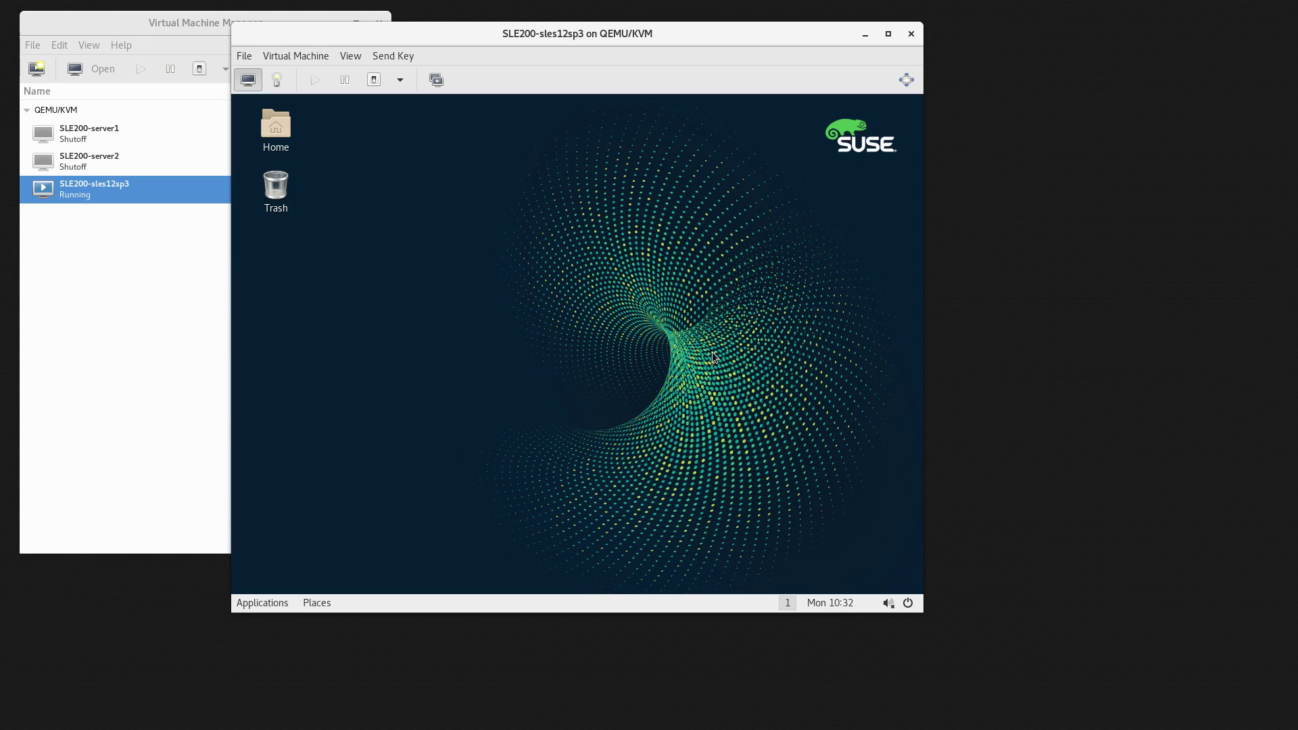
# Launch a Terminal from Applications > System Tools on the guest desktop.
pyautogui.click(264, 604)
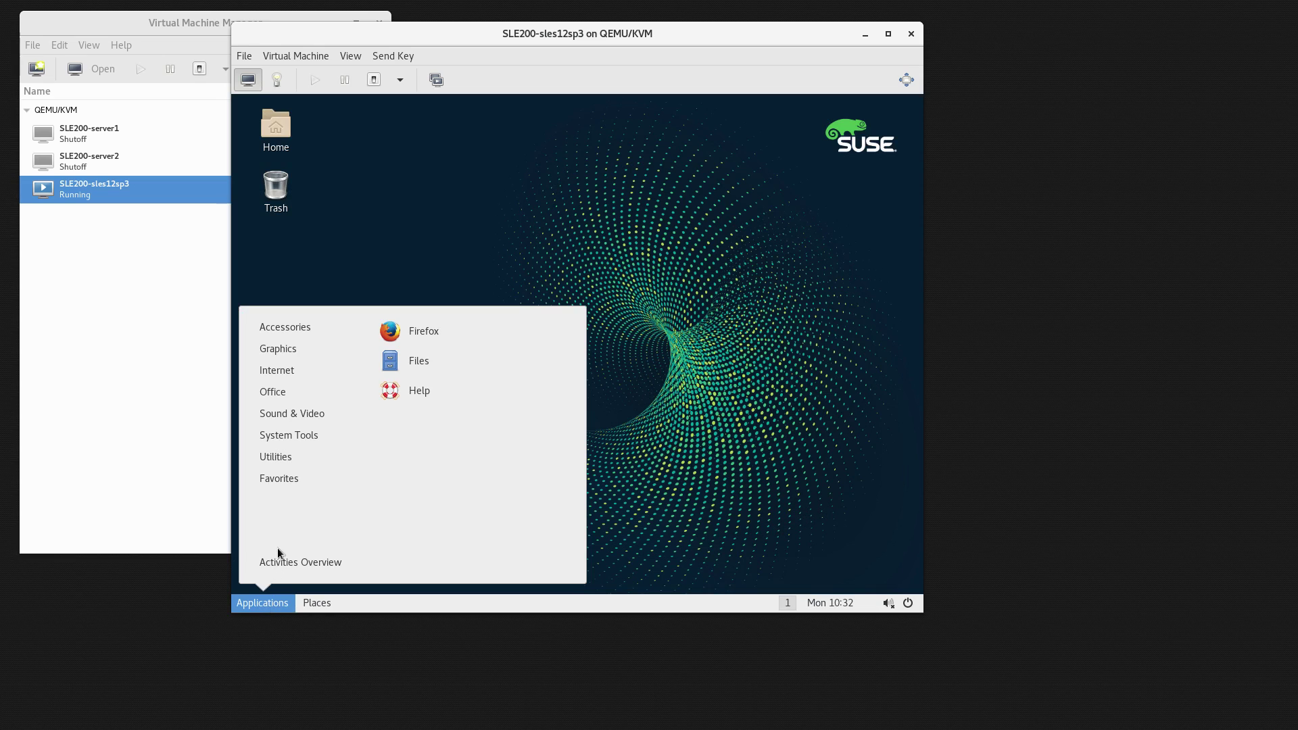
pyautogui.moveTo(309, 436)
pyautogui.click(433, 449)
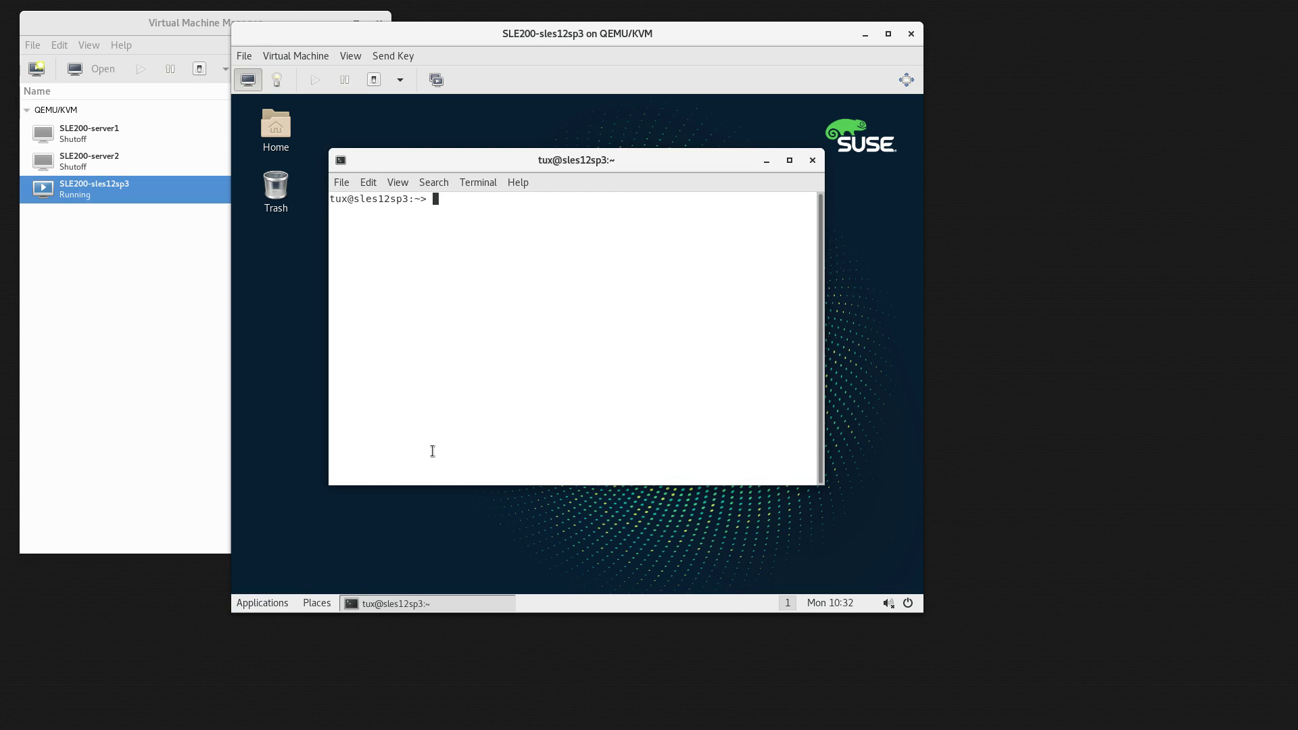
# Become root with su and try to read the /etc/SuSE-release file.
pyautogui.write('su -')
pyautogui.press('Return')
pyautogui.press('Return')
pyautogui.write('cat /etc/')
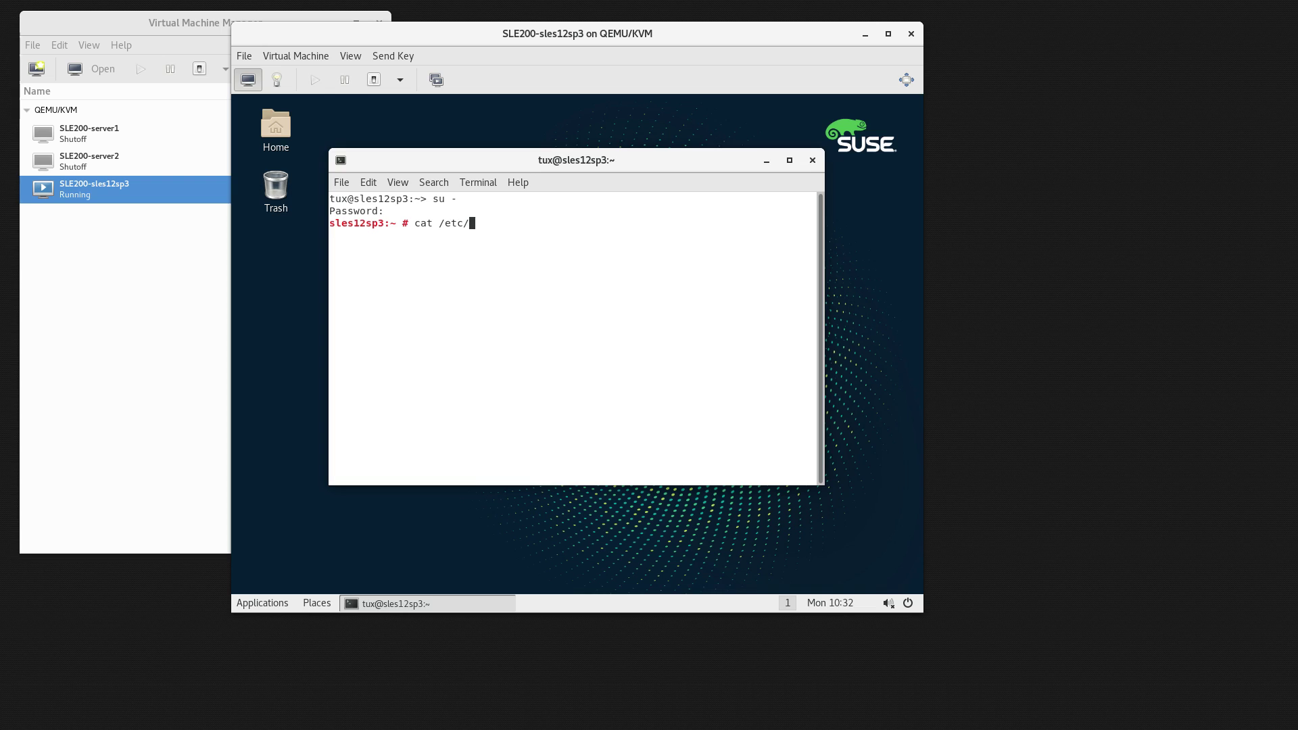
pyautogui.write('SuSE')
pyautogui.write('-rea')
pyautogui.write('lease')
pyautogui.press('Return')
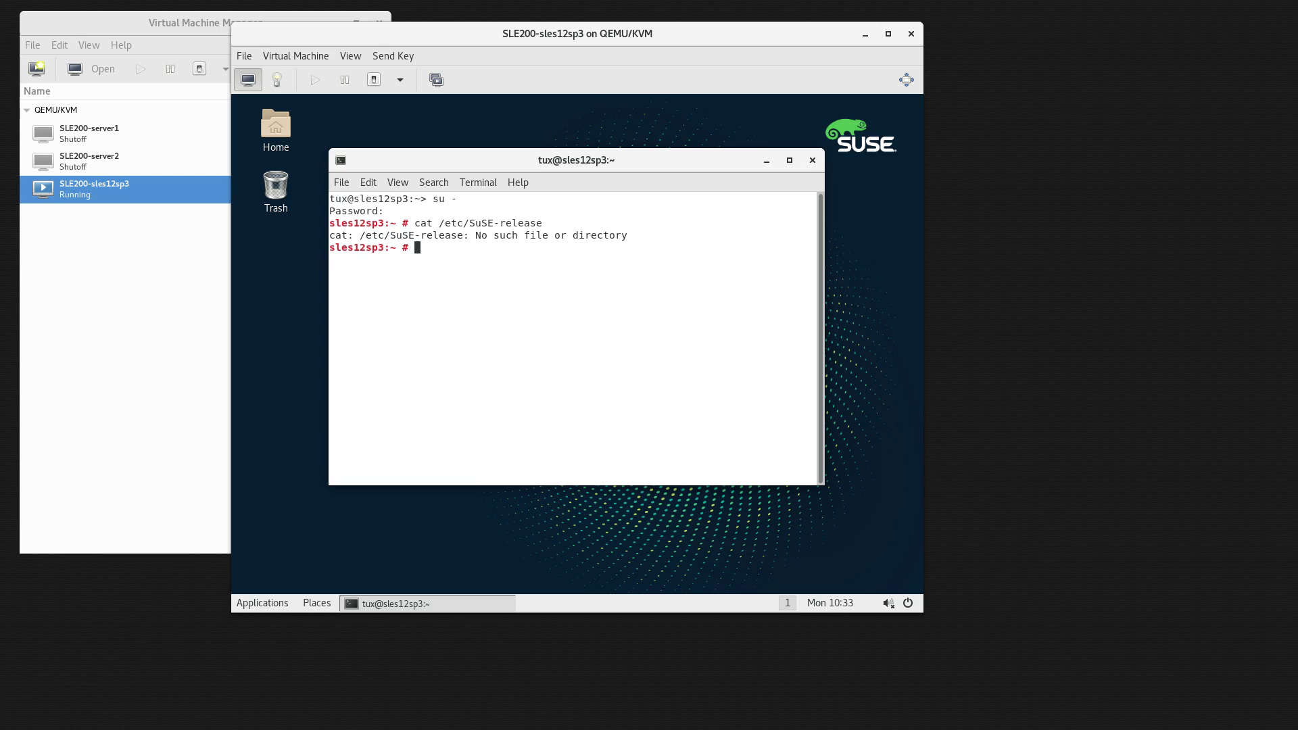
# Show /etc/os-release and lsb_release -a output, confirming SUSE Linux Enterprise Server 15.
pyautogui.write('cat /etc/os-release')
pyautogui.press('Return')
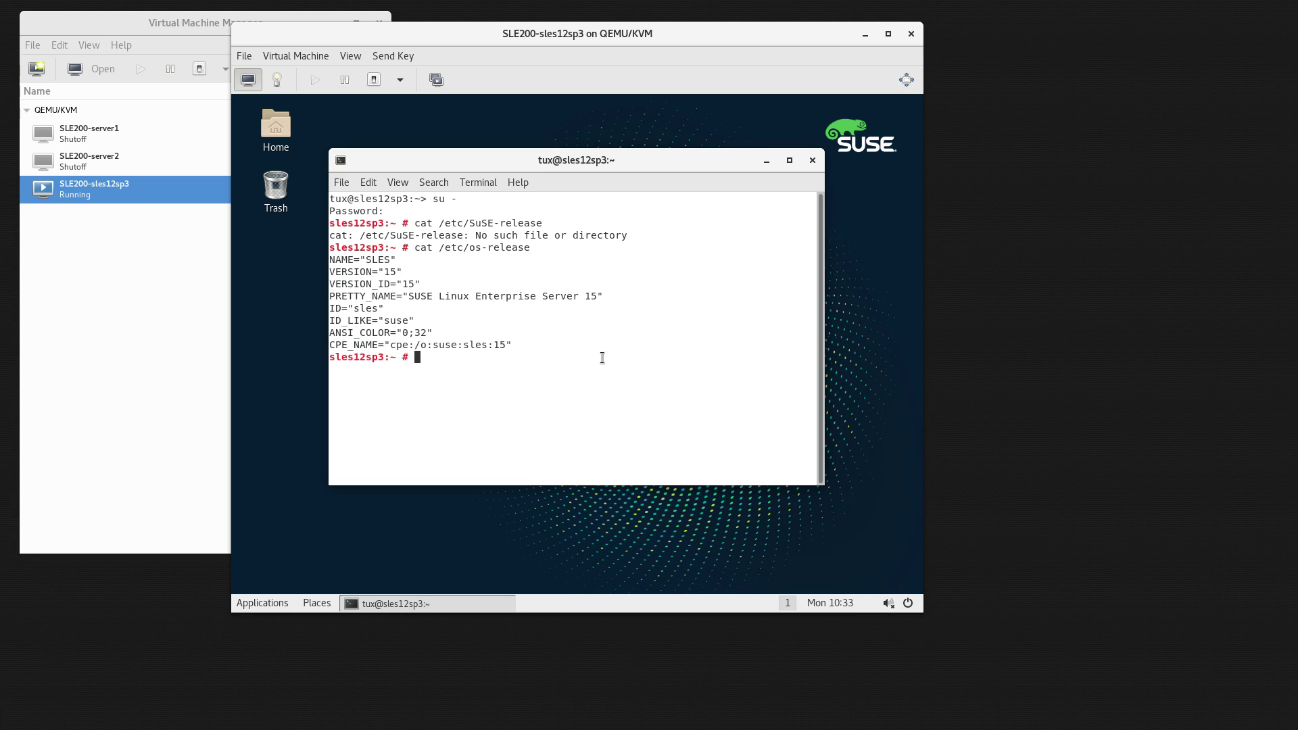
pyautogui.write('lsb_release -a')
pyautogui.press('Return')
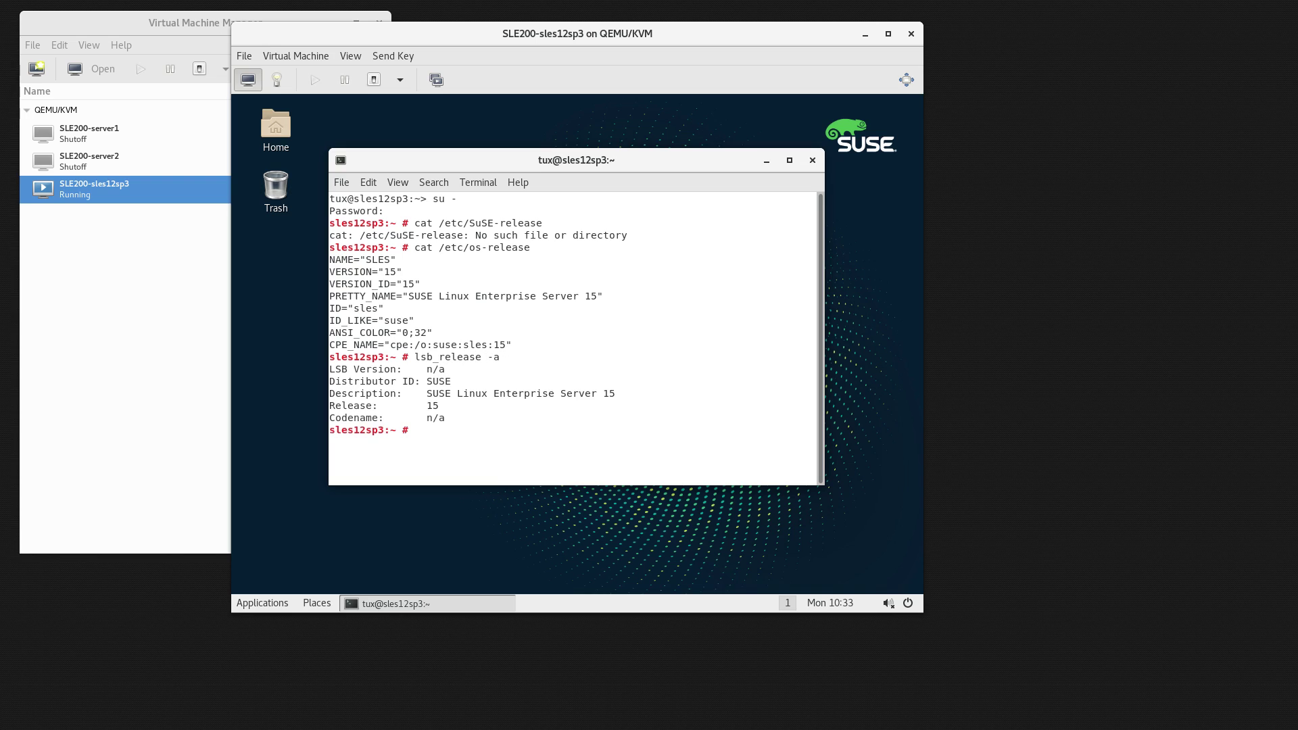